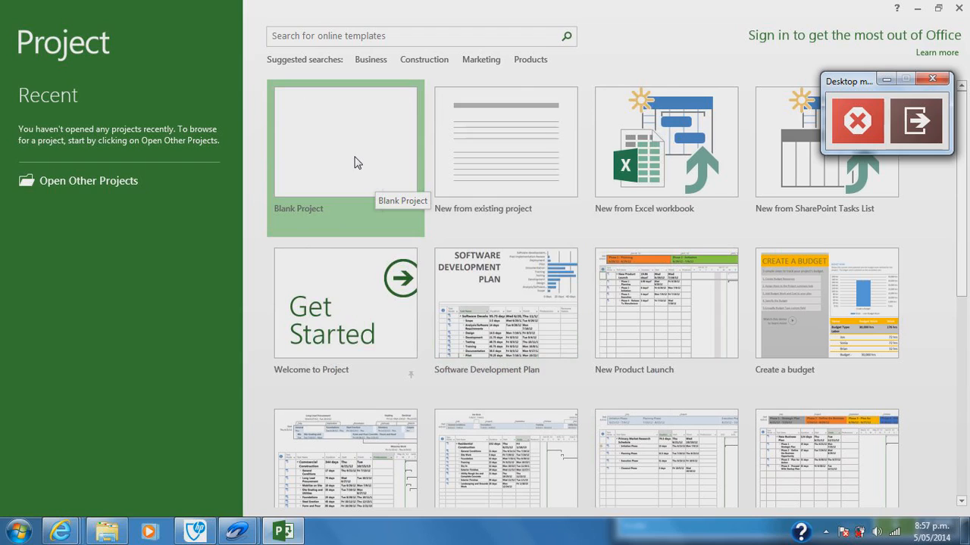
Step: Create a blank project and check its start date in the project information
click(357, 163)
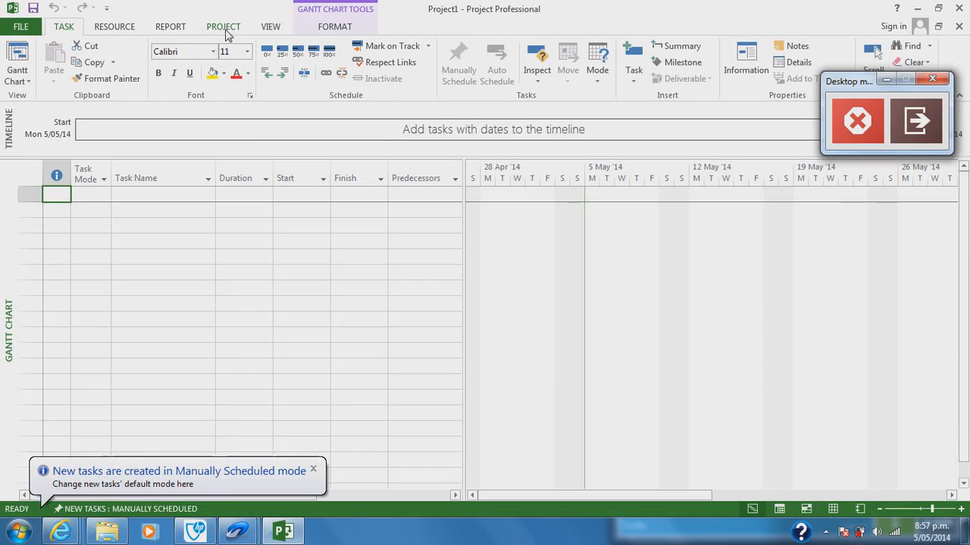
click(223, 27)
click(149, 70)
drag(842, 82, 869, 430)
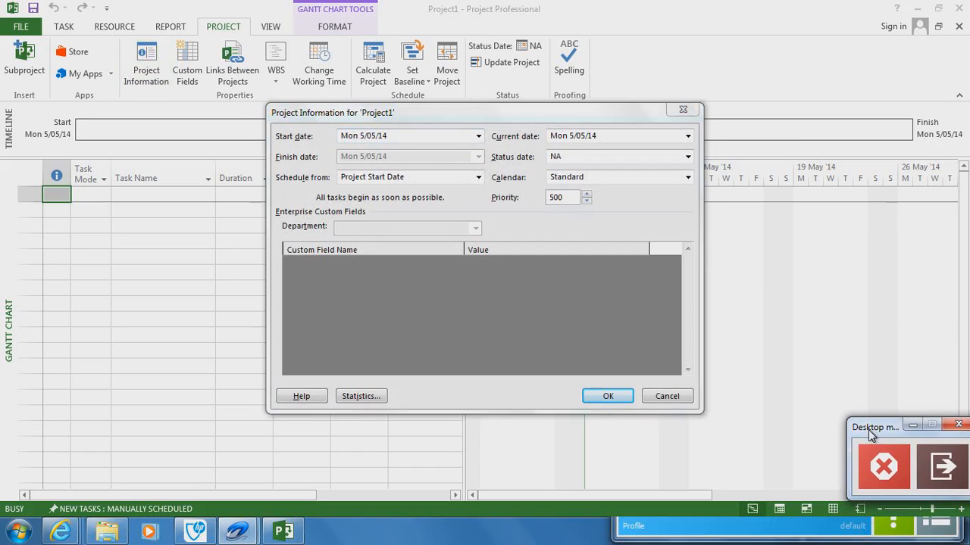
click(397, 136)
click(479, 137)
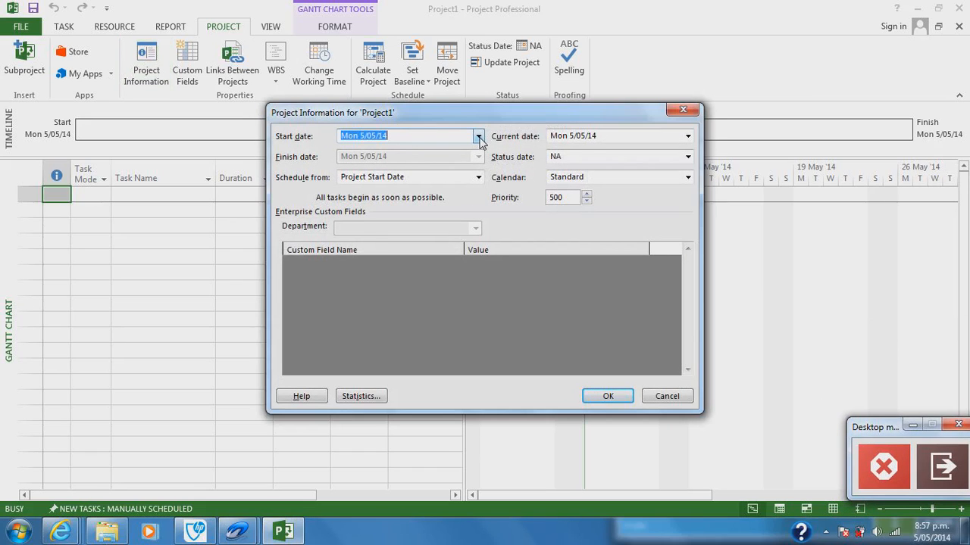
click(479, 136)
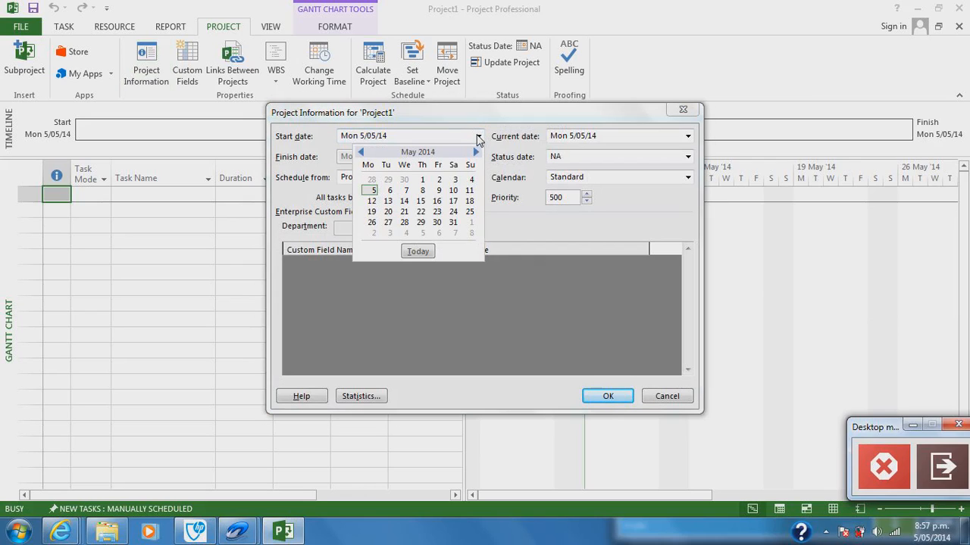
click(479, 137)
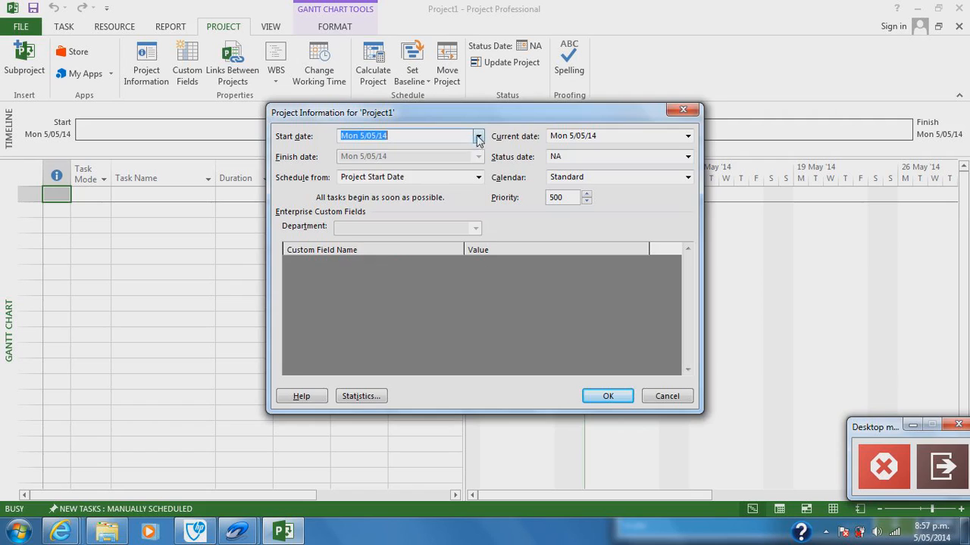
click(602, 397)
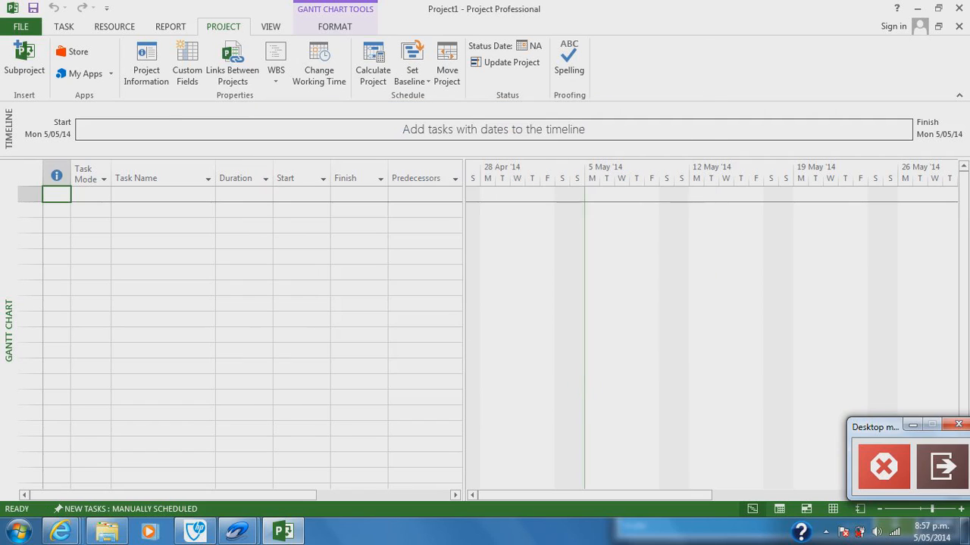
Step: Examine the save options for syncing with SharePoint, including the site choices and address, and for saving to OneDrive
click(21, 28)
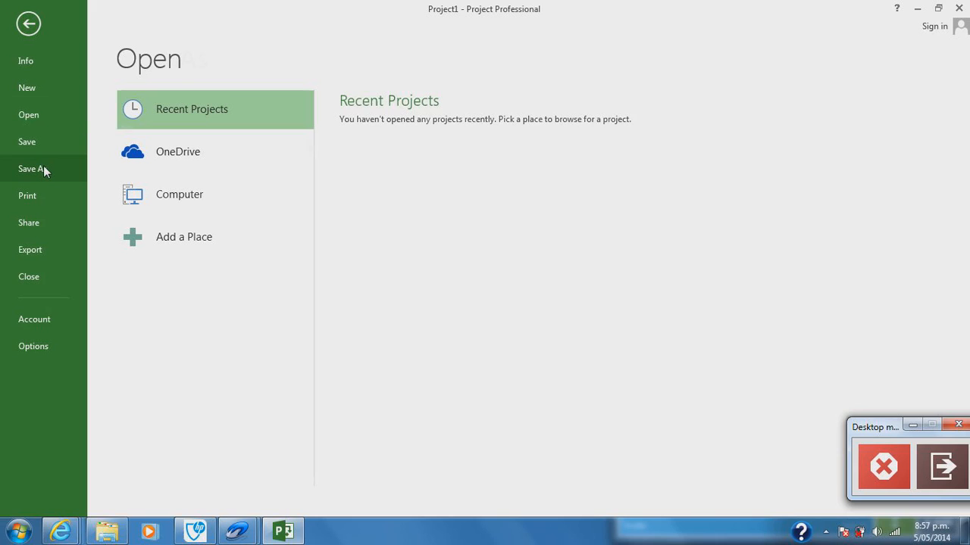
click(43, 170)
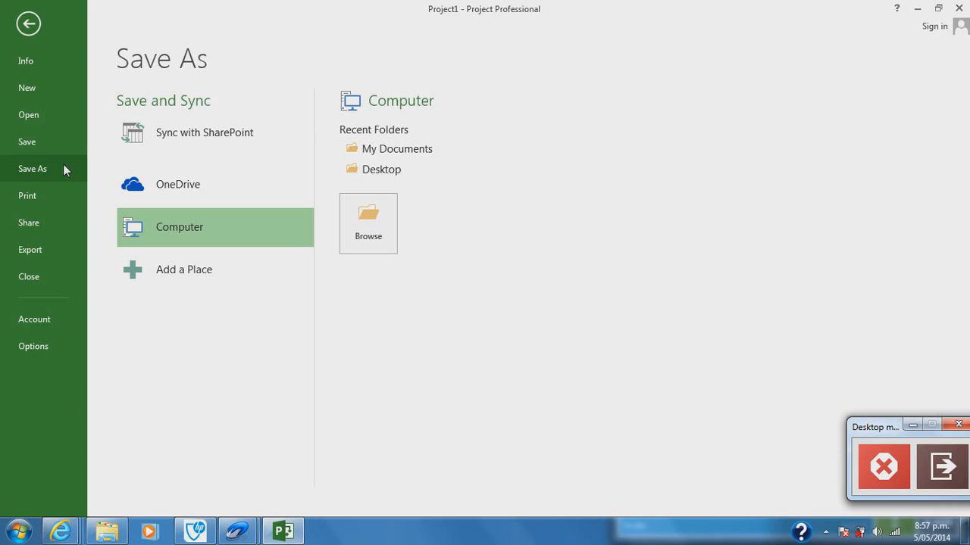
click(178, 138)
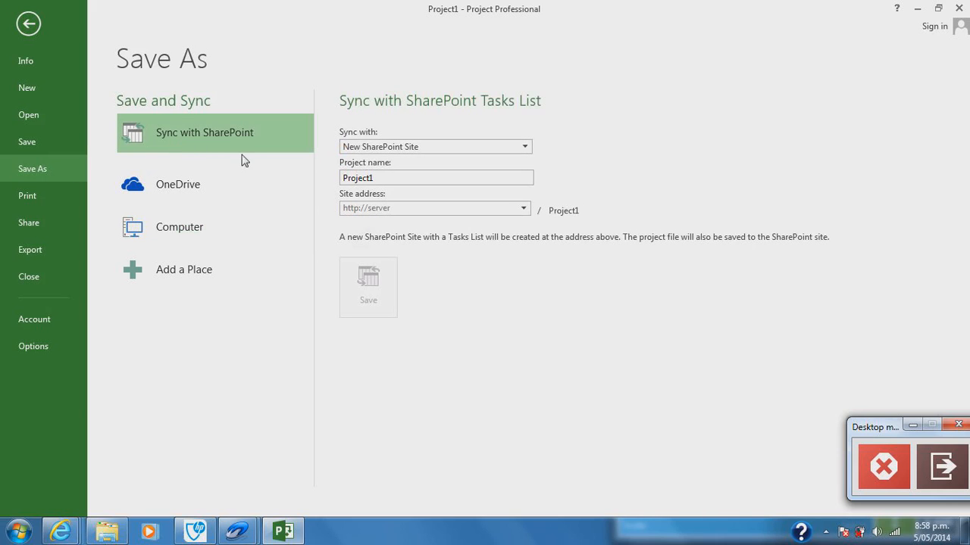
click(528, 148)
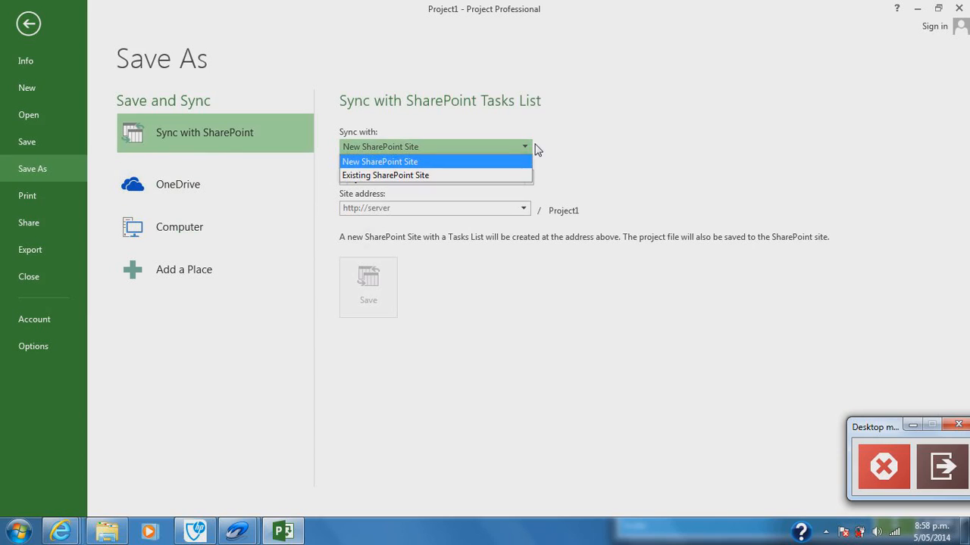
click(535, 145)
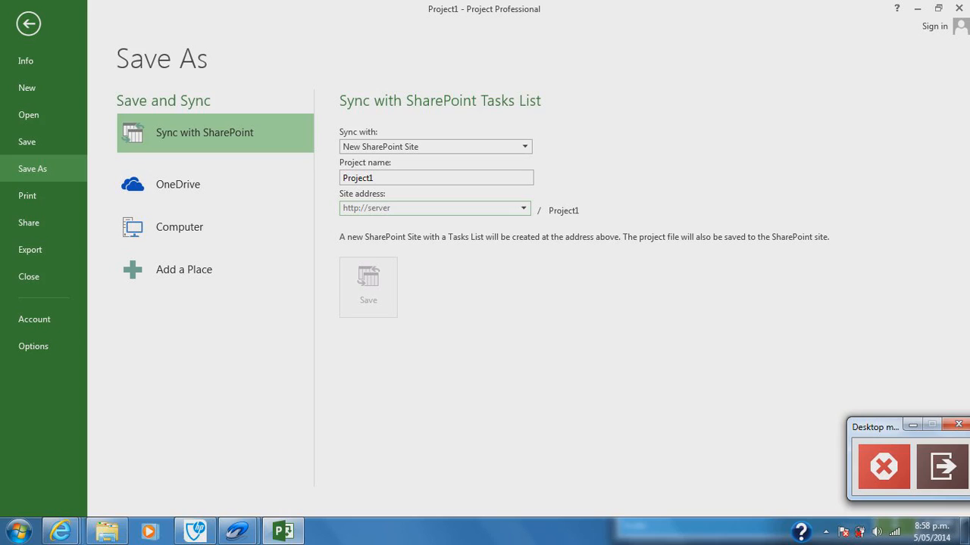
click(431, 208)
key(shift+Tab)
click(224, 178)
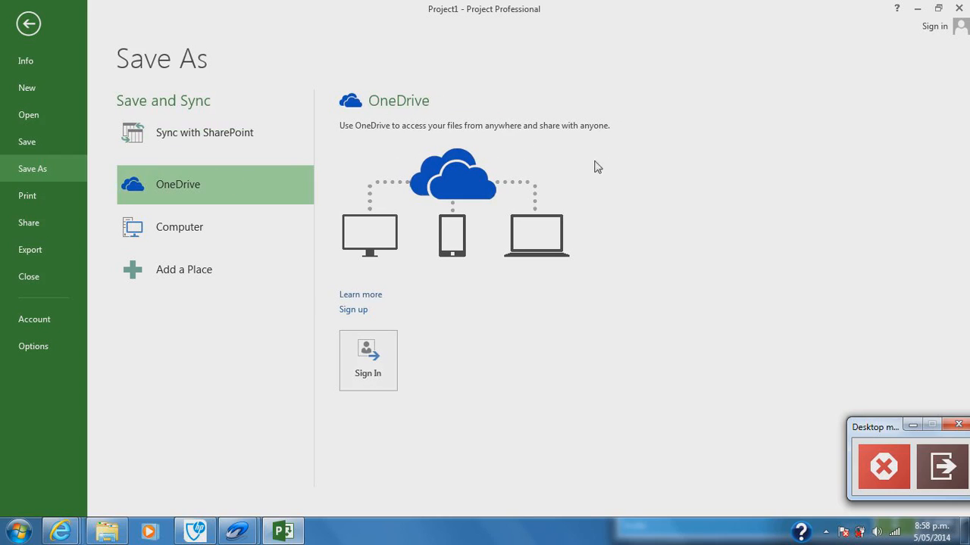
Step: Browse the Desktop and its parent folder as save locations without saving, and view the email sharing option
click(173, 229)
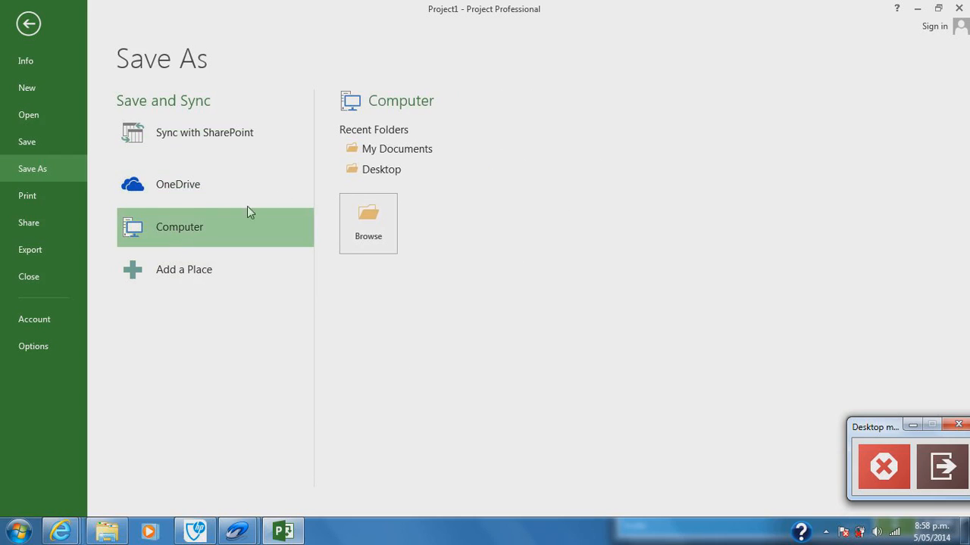
click(374, 169)
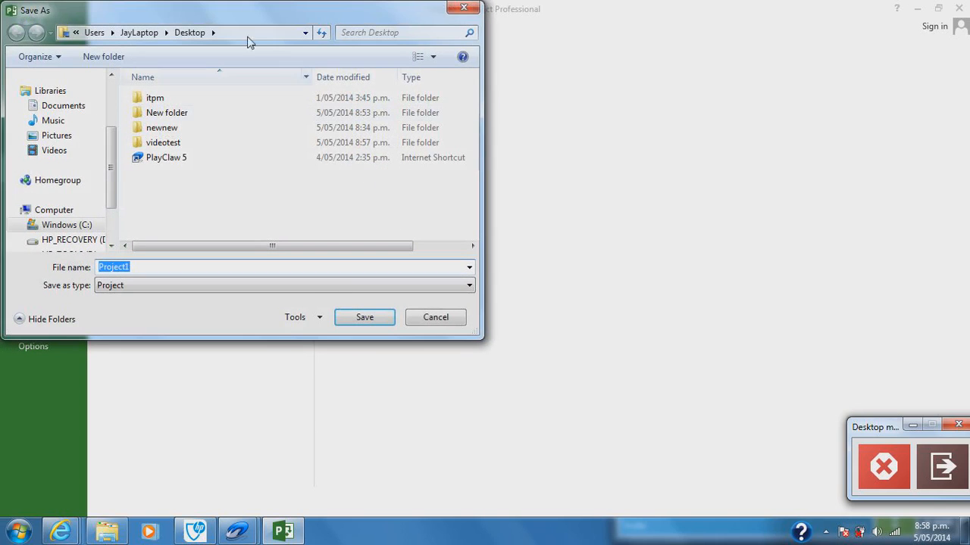
click(137, 32)
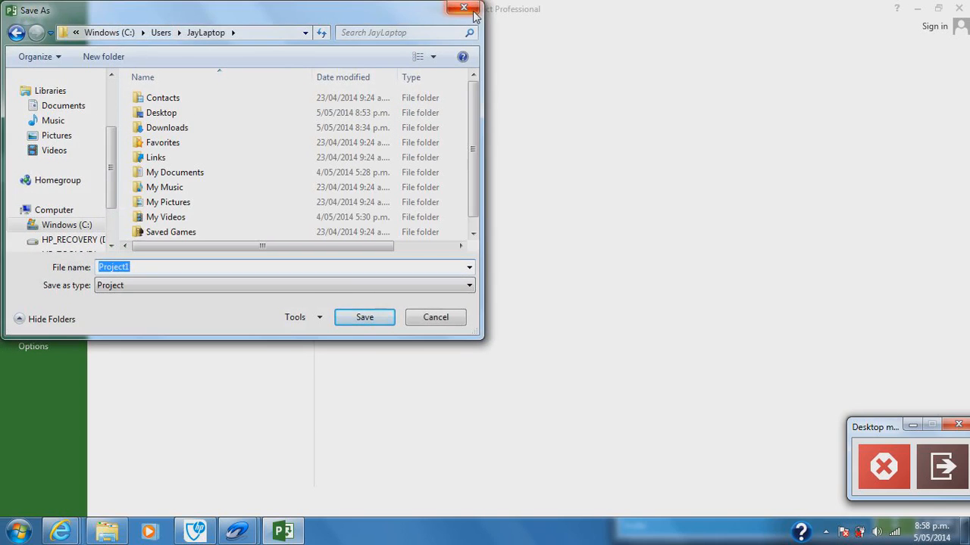
click(463, 9)
click(51, 223)
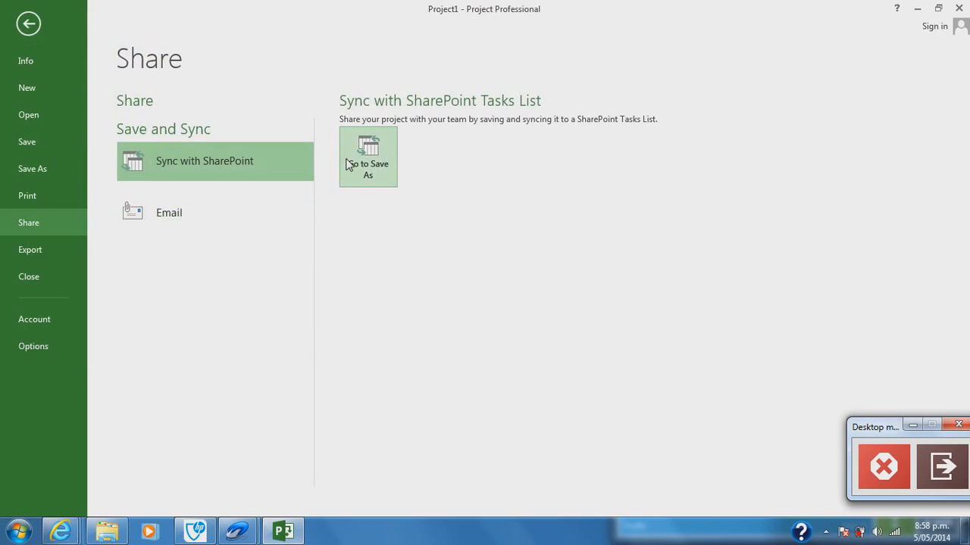
click(191, 209)
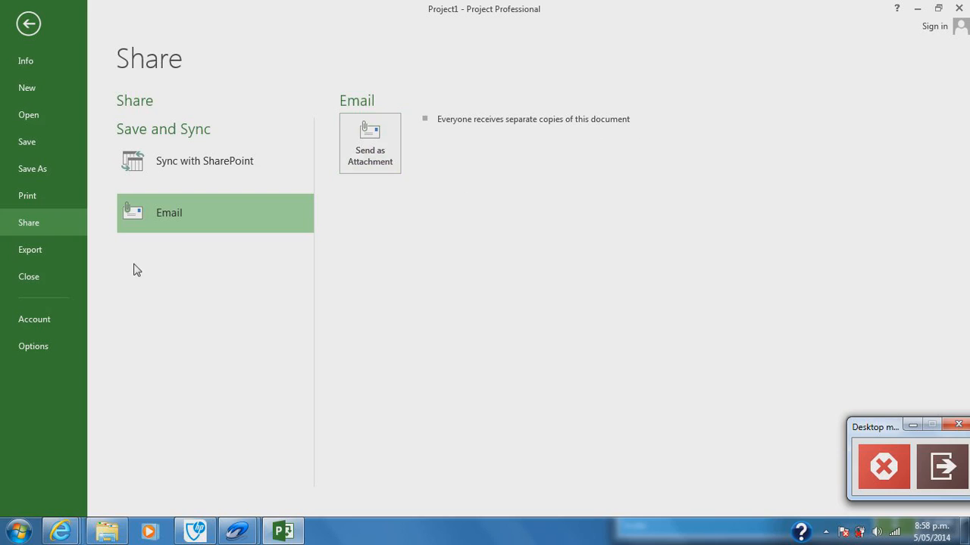
Step: Look through the default view, date format, display and advanced settings in the program options
click(34, 346)
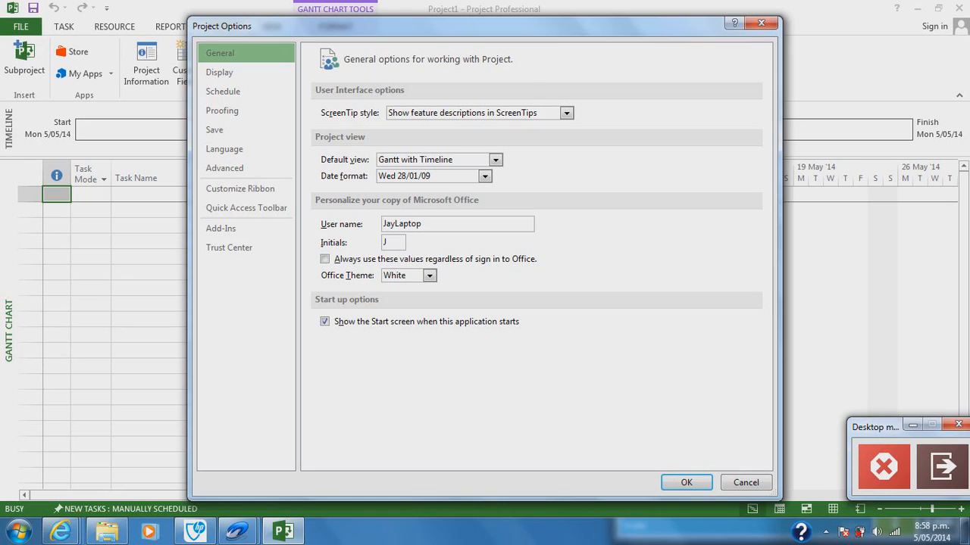
click(495, 160)
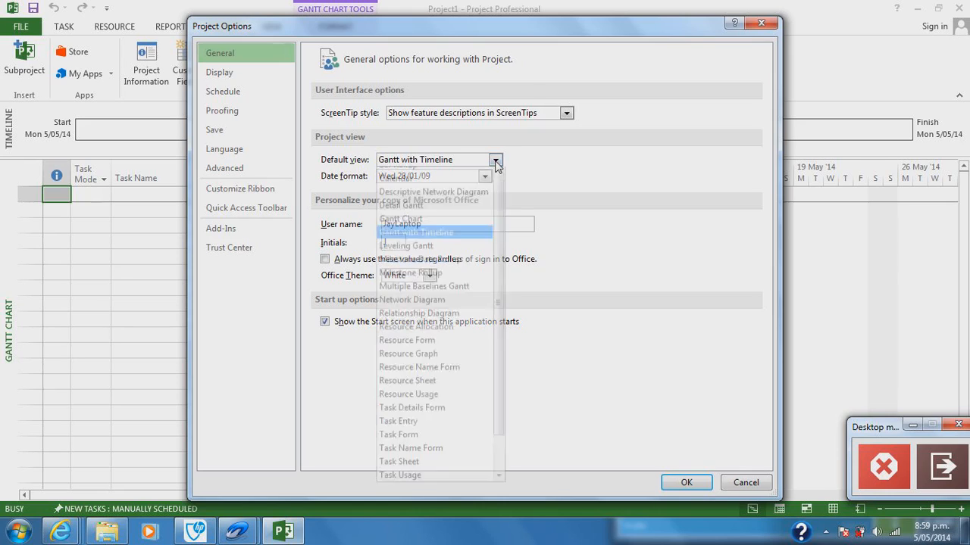
click(494, 161)
click(484, 177)
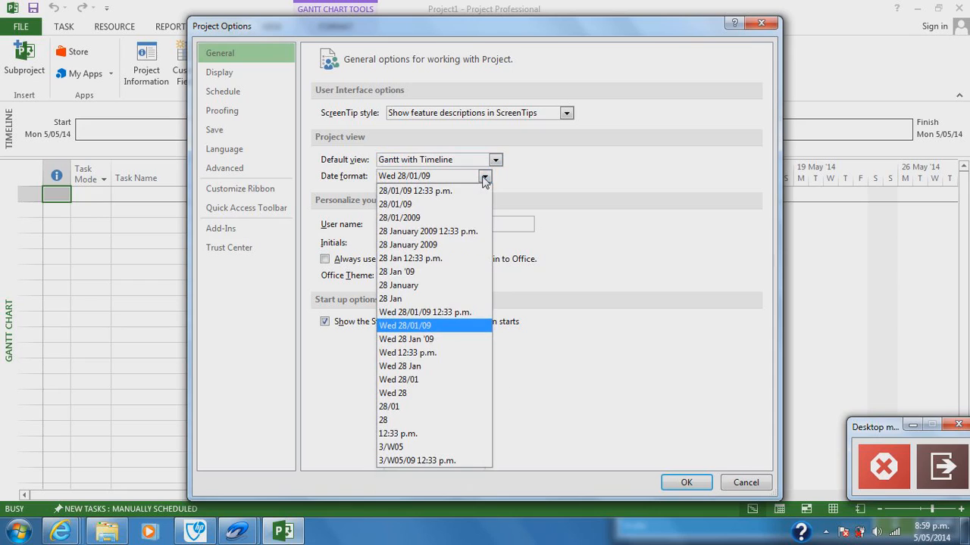
click(484, 176)
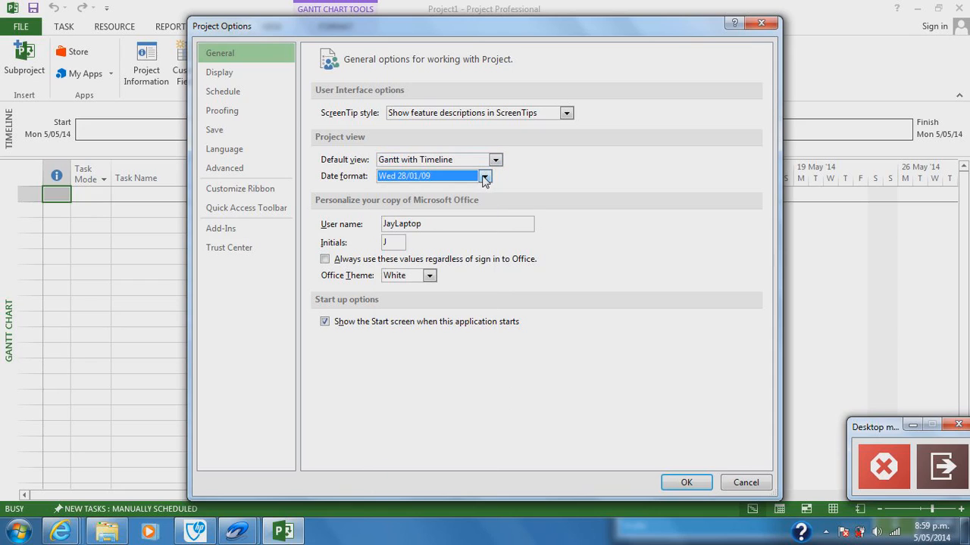
click(254, 78)
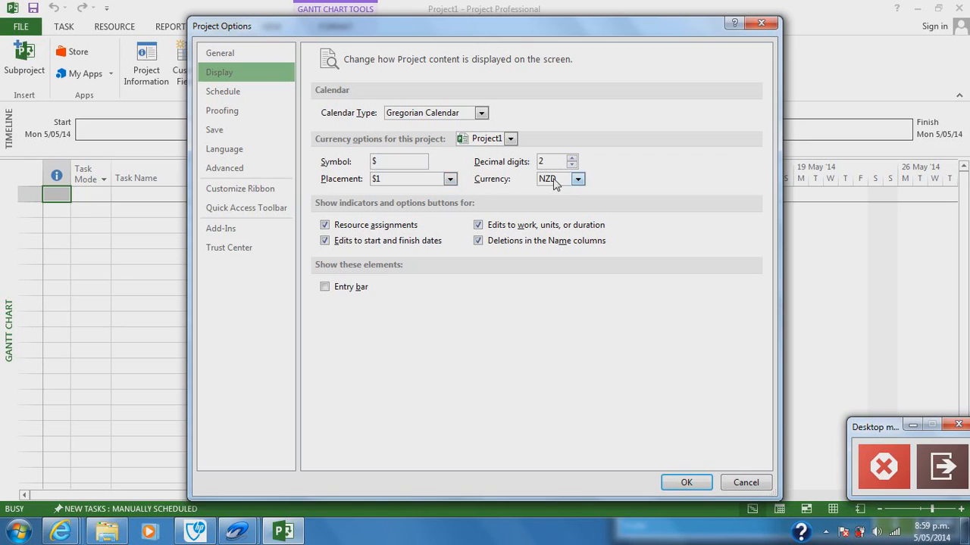
click(263, 170)
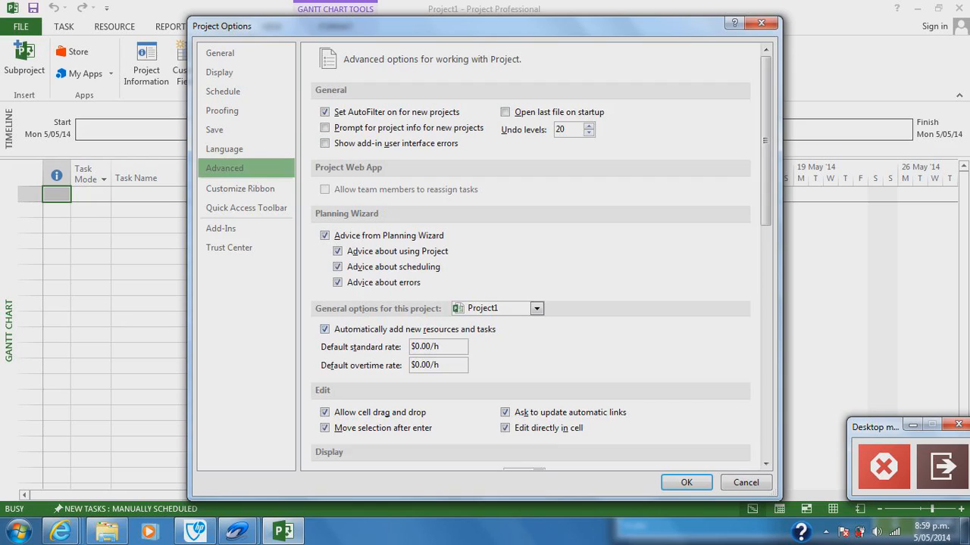
Step: Set newly created tasks in Project1 to Auto Scheduled in the schedule options and apply the change
click(241, 97)
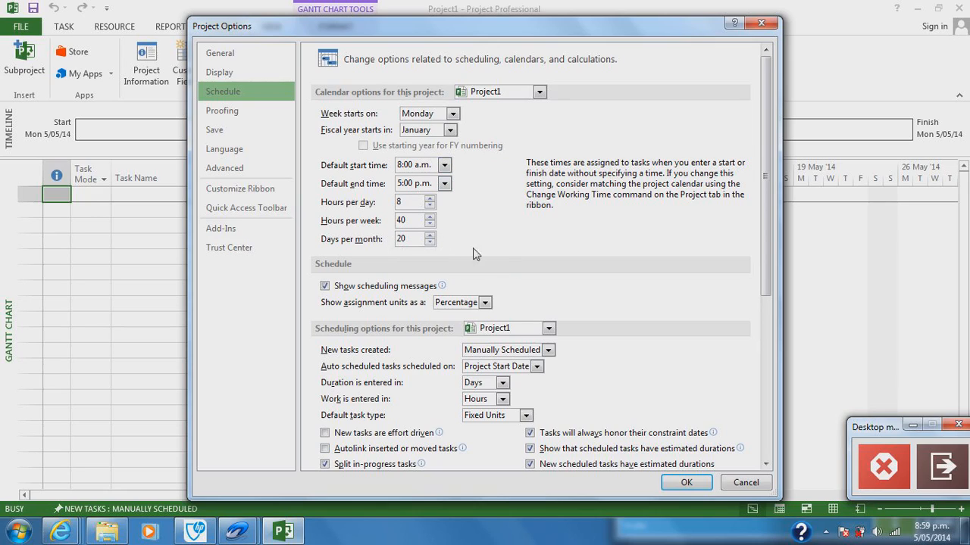
click(504, 354)
click(496, 378)
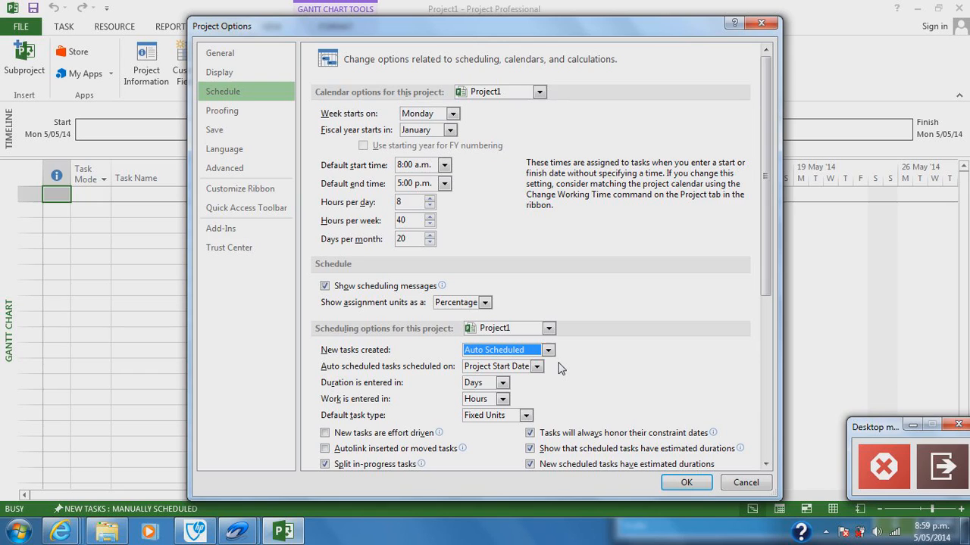
click(686, 484)
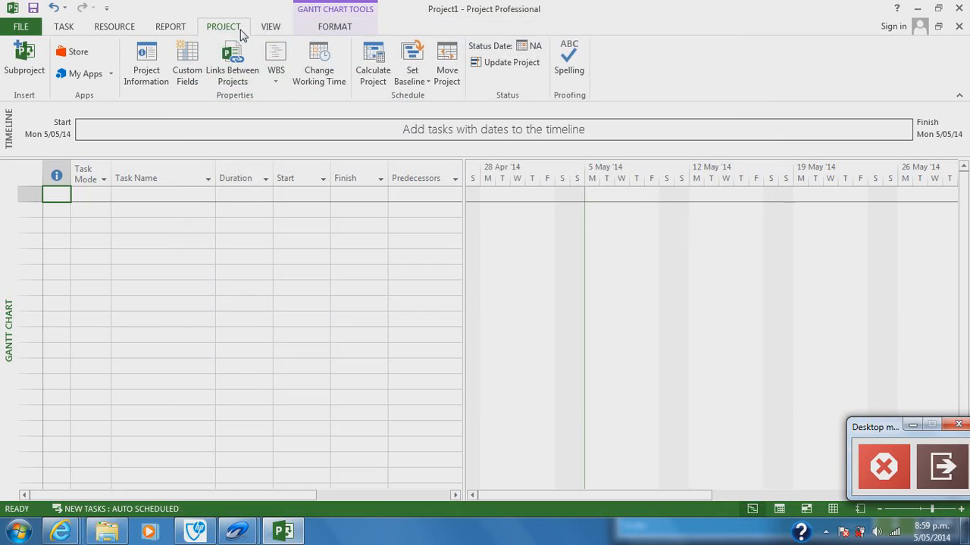
Step: In the Standard calendar's default work week, set Saturday's specific working time from 9:00 a.m. to 6:00 p.m
click(329, 81)
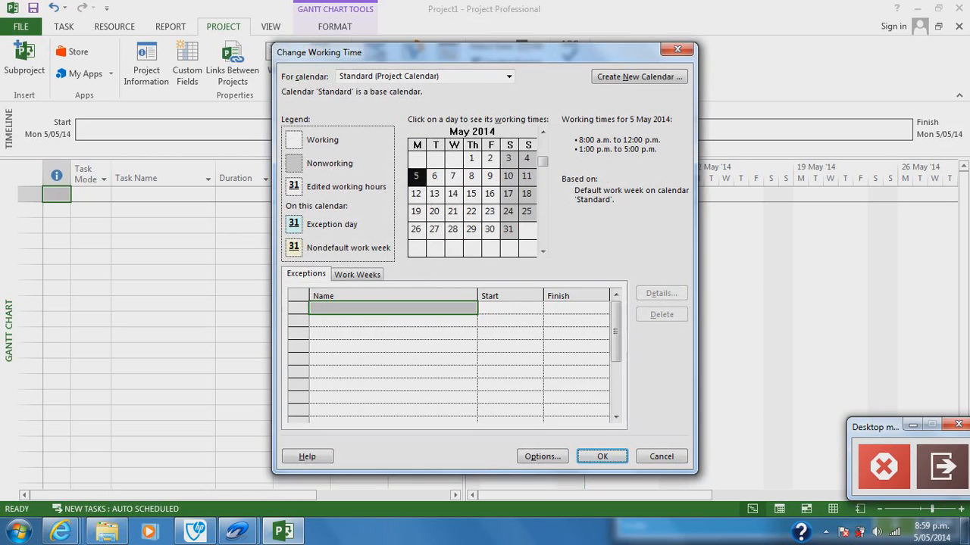
click(357, 274)
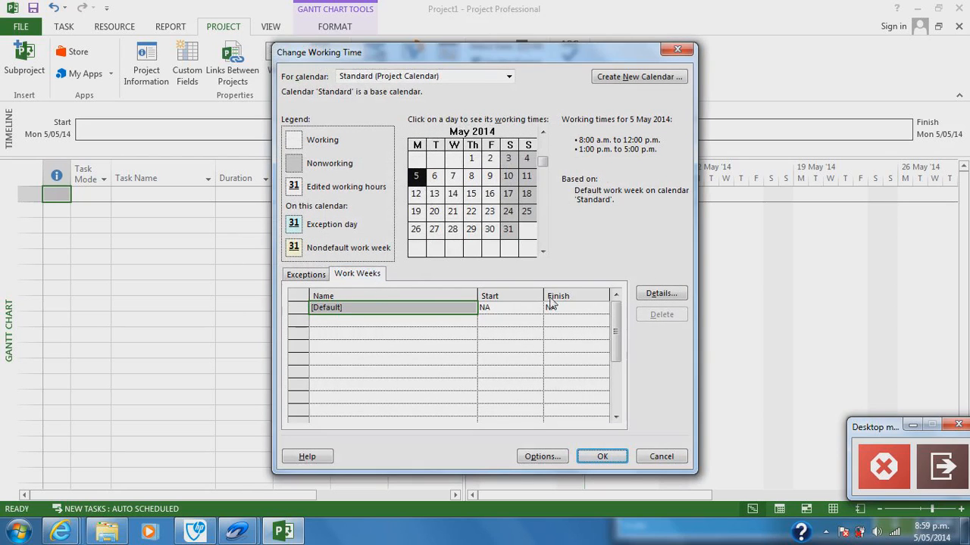
click(658, 294)
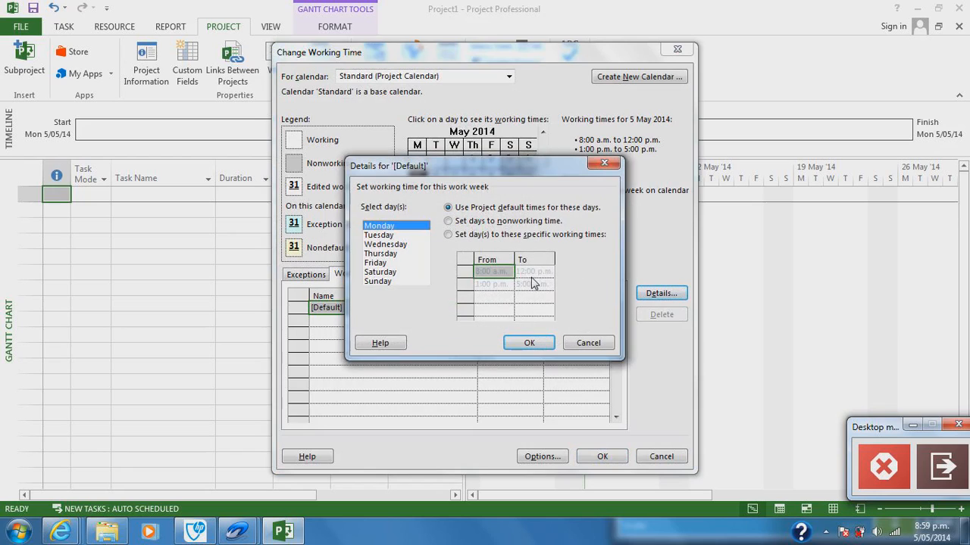
click(399, 272)
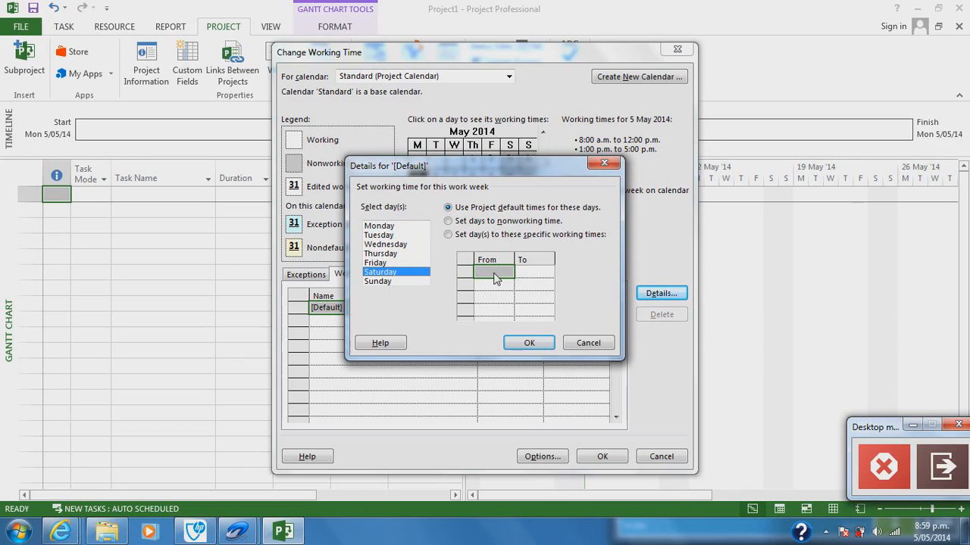
click(448, 235)
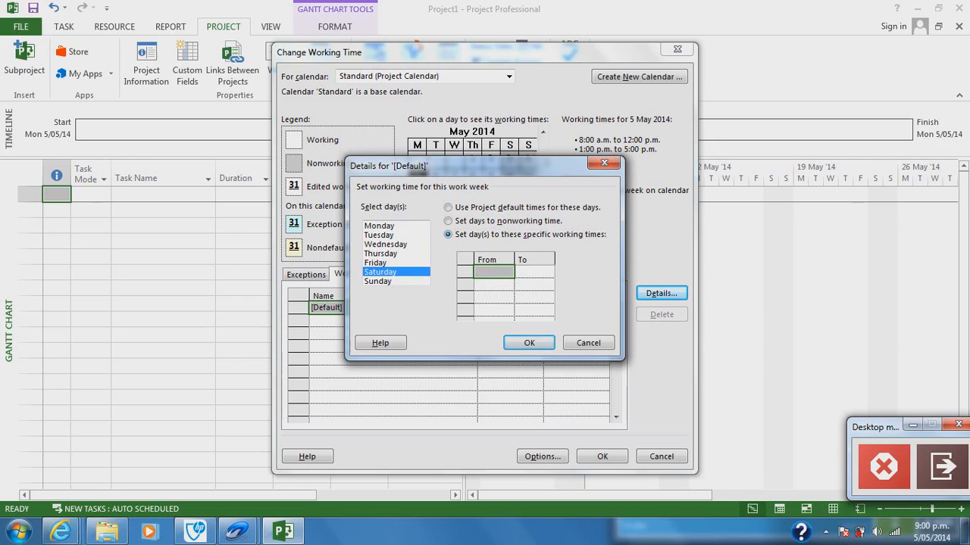
text(9)
key(Tab)
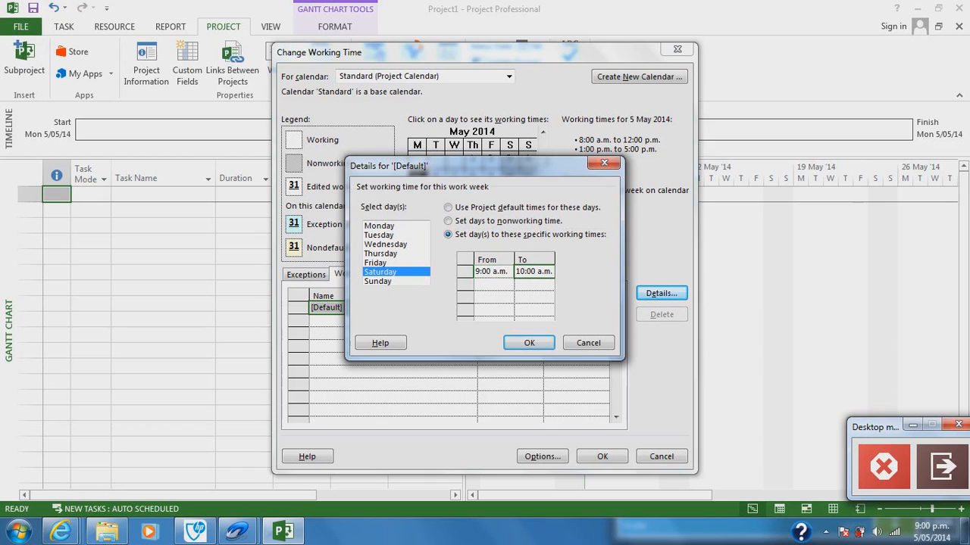
key(Tab)
key(shift+Tab)
text(2p)
key(Tab)
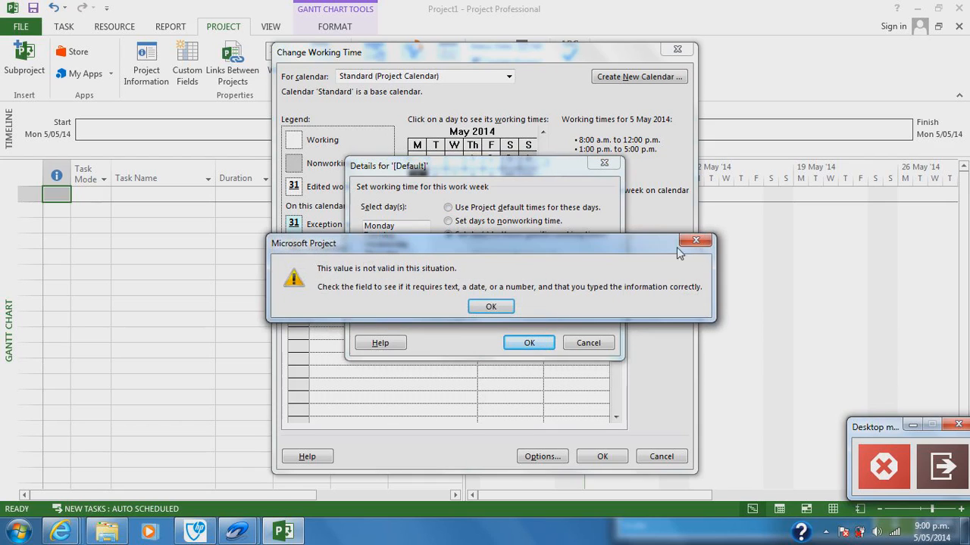
click(695, 241)
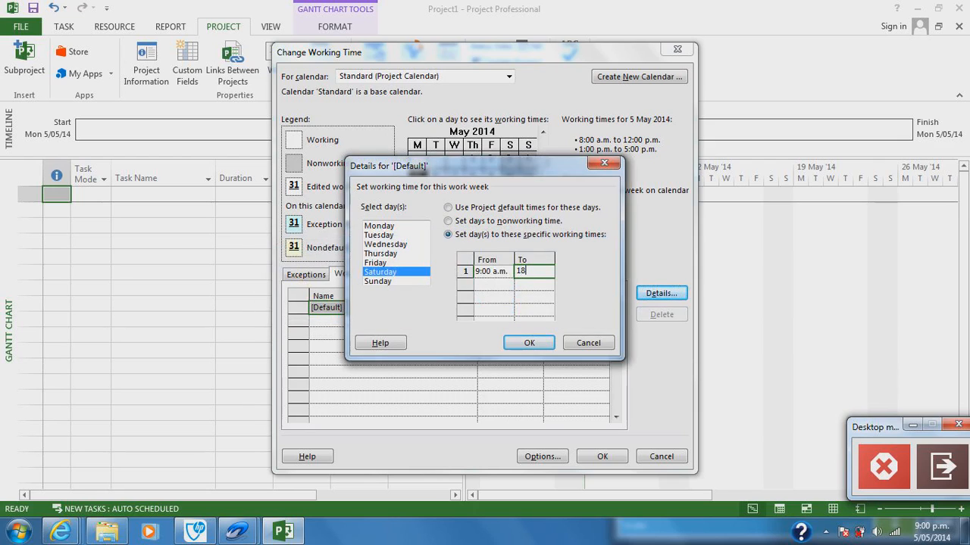
Step: Set Sunday's specific working time from 8 to 17, review Saturday's hours and accept the work week details
click(394, 282)
click(449, 235)
click(494, 271)
text(8)
key(Return)
click(534, 271)
text(17)
click(534, 297)
click(406, 273)
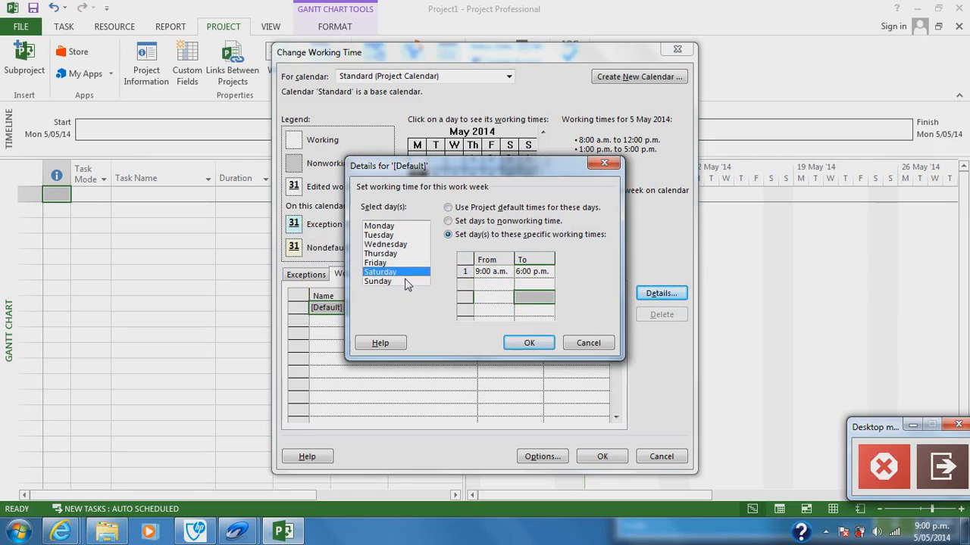
click(528, 342)
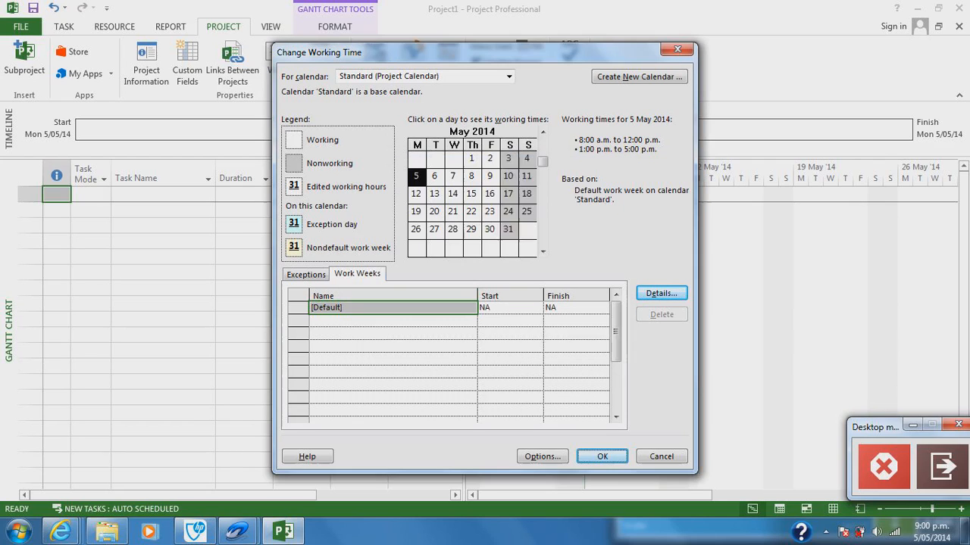
Step: Accept the working time changes for the Standard calendar and switch the project to the Resource Sheet view
click(600, 457)
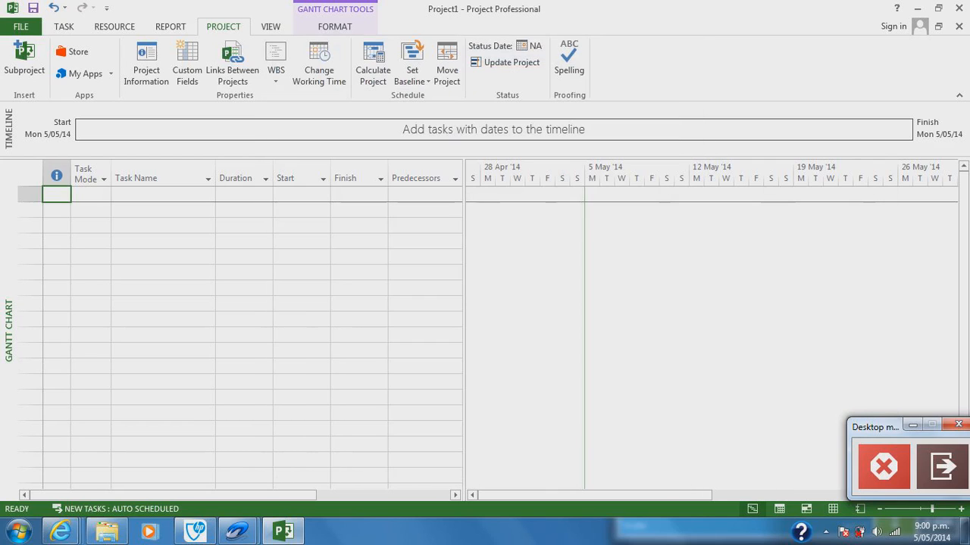
click(270, 29)
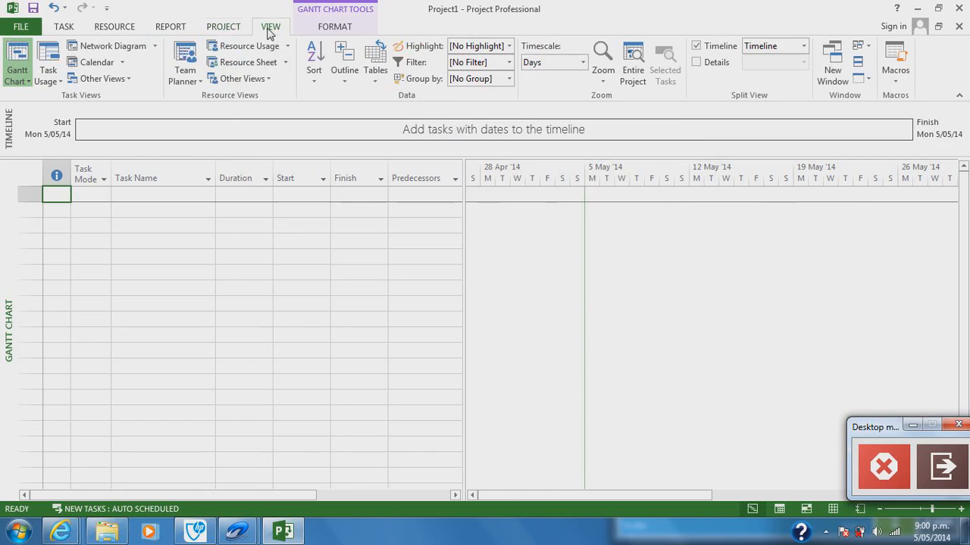
click(237, 61)
click(239, 63)
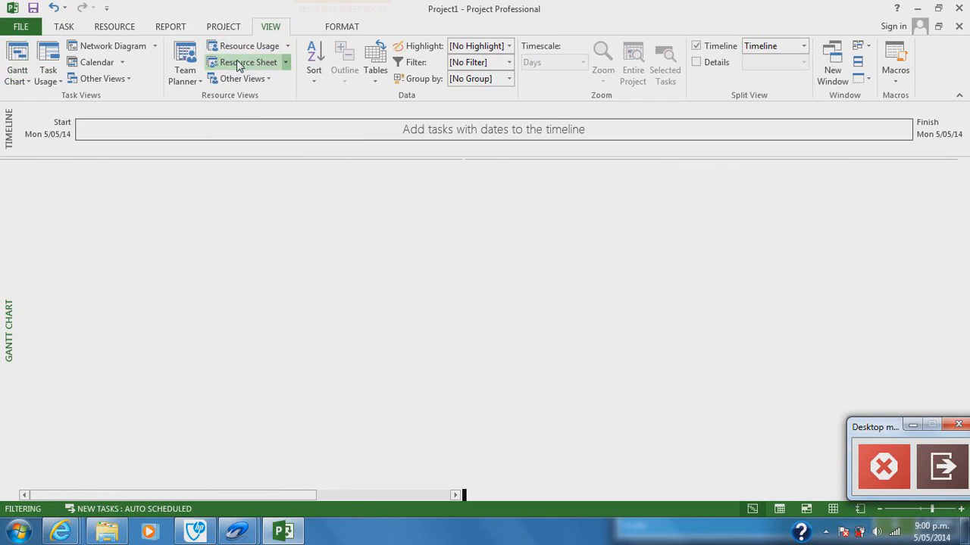
Step: Add three team members to the resource sheet by entering their full names in the first three rows
click(131, 181)
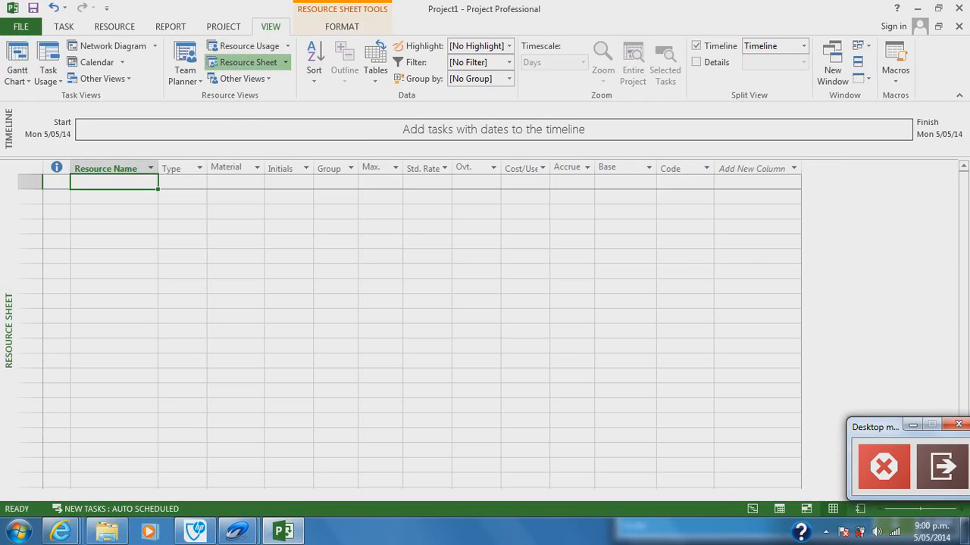
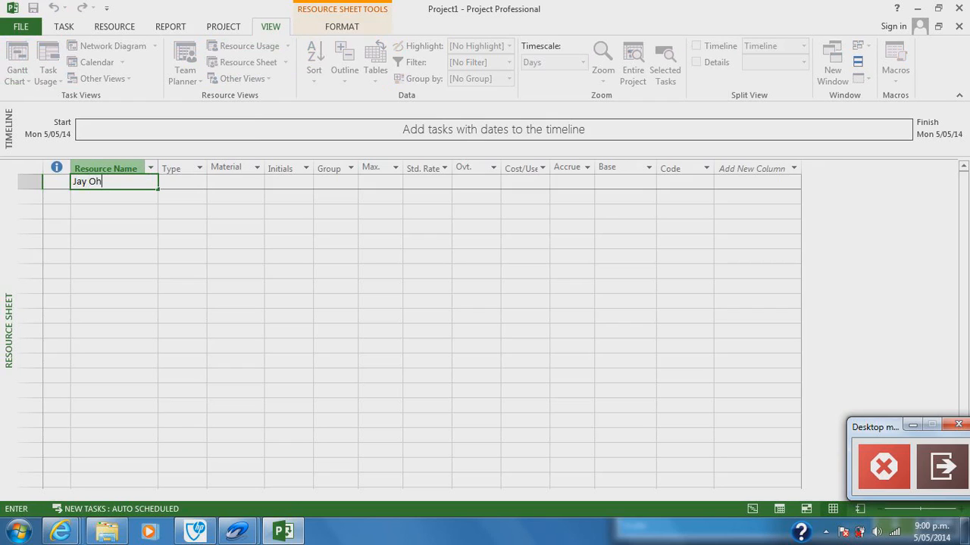
key(Return)
key(Return)
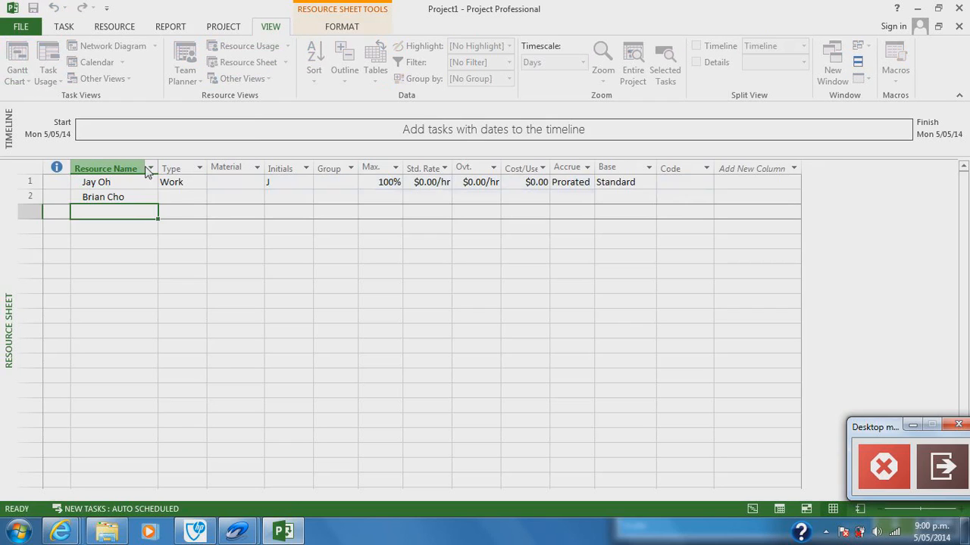
key(Return)
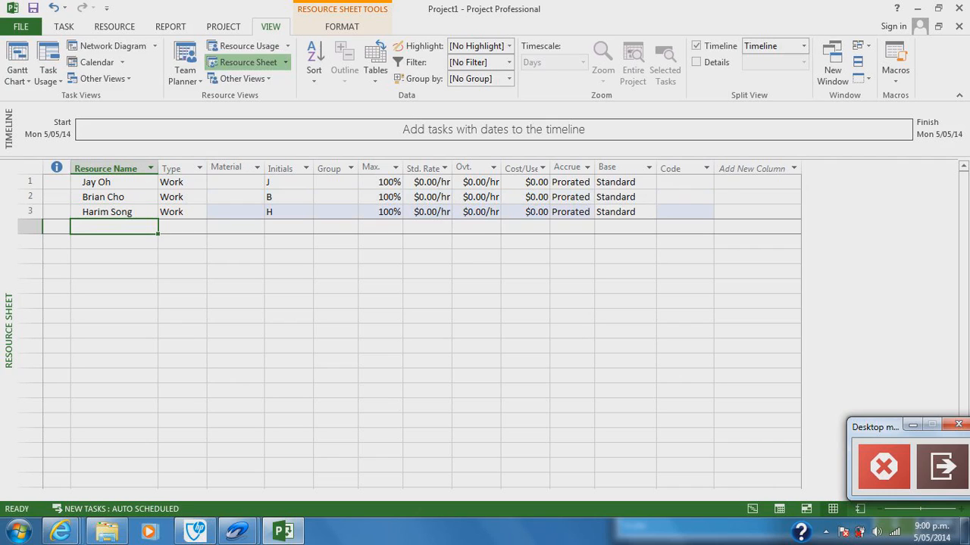
Step: Check which resource types are available for the first resource, leaving its type as it is
click(182, 182)
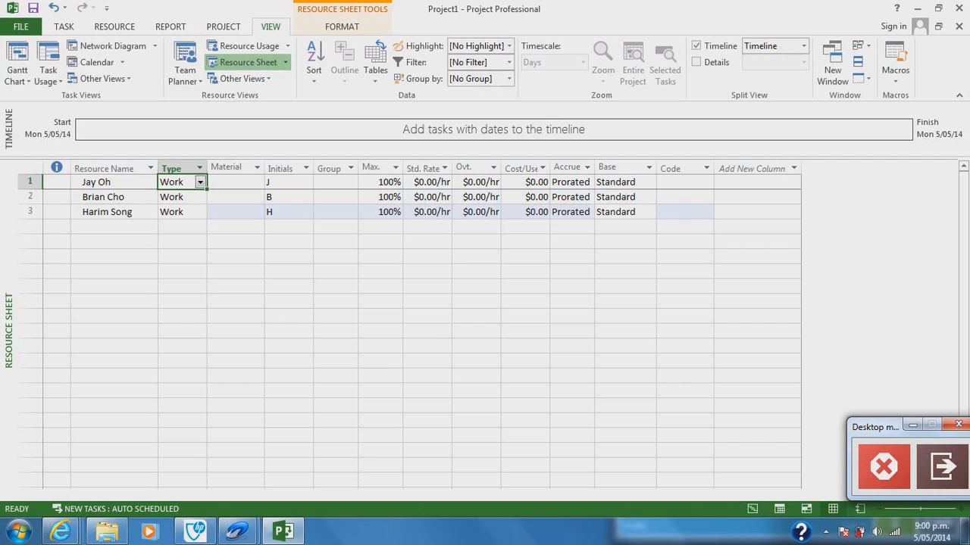
click(202, 182)
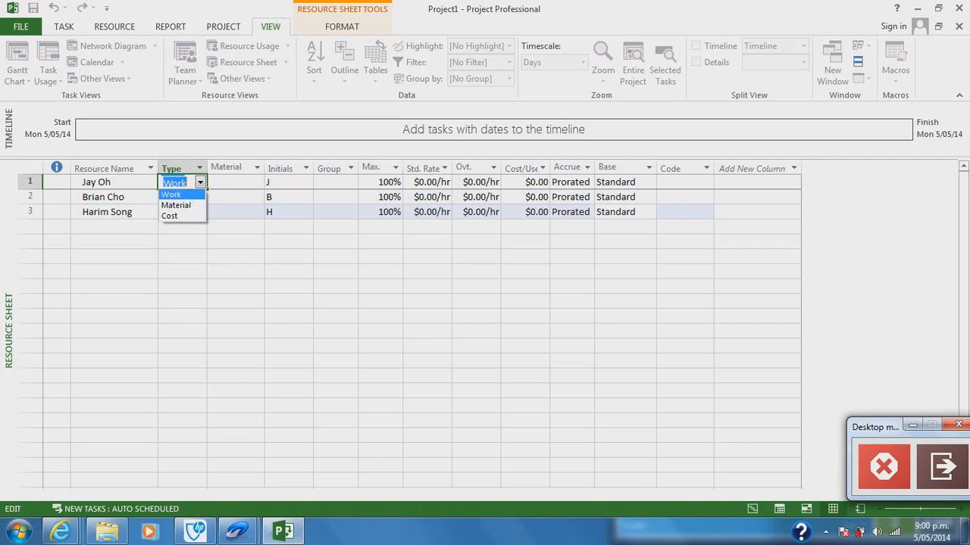
key(Escape)
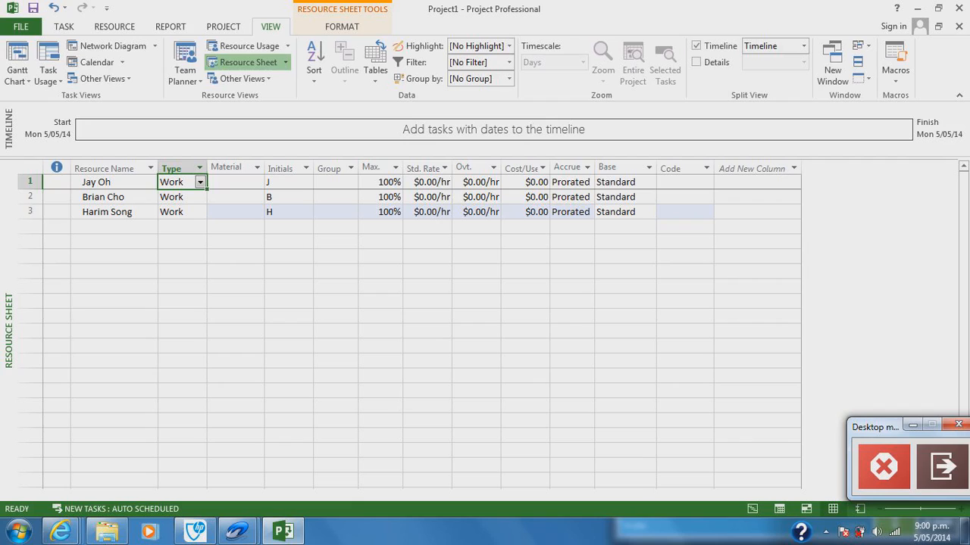
Step: Set each of the three resources' initials to the first letters of their first and last names
click(288, 182)
click(289, 181)
text(O)
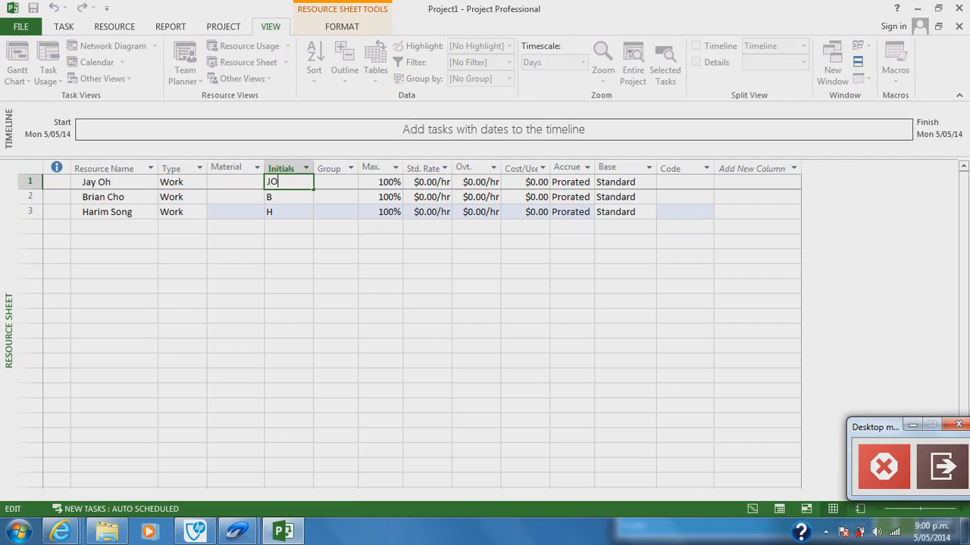
key(Return)
text(BC)
key(Return)
text(JS)
key(BackSpace)
key(BackSpace)
text(HS)
key(Return)
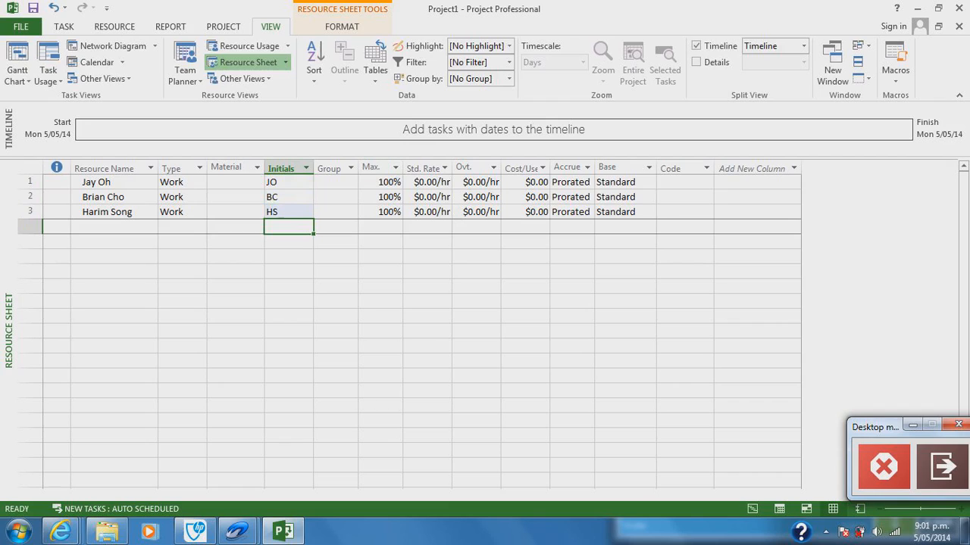
Step: Review the maximum units, standard rate and overtime rate of the three resources
click(379, 197)
click(378, 183)
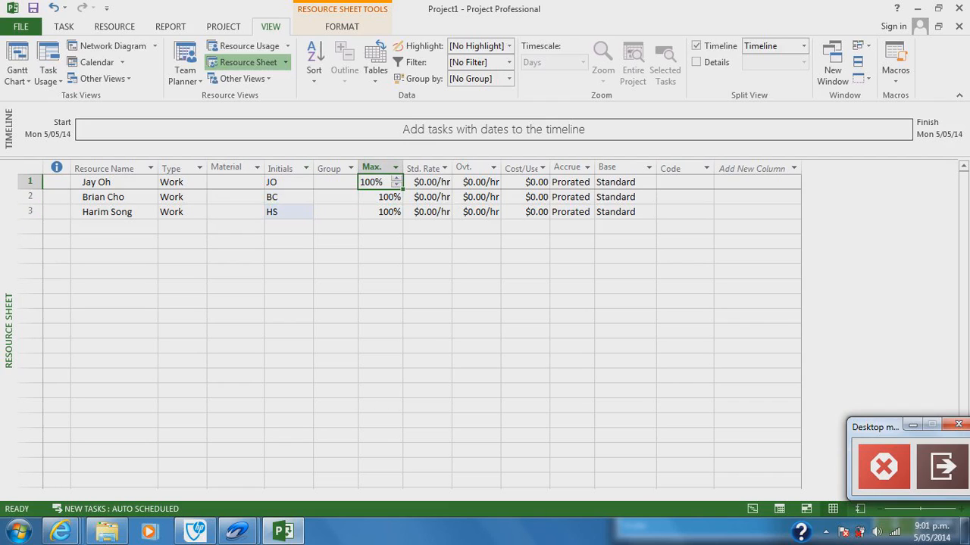
click(379, 212)
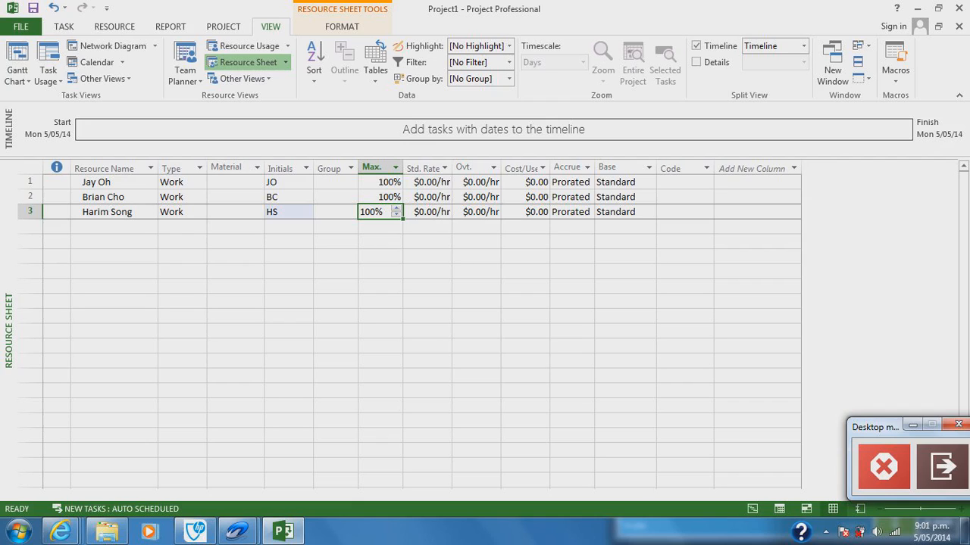
click(428, 182)
key(Down)
key(Down)
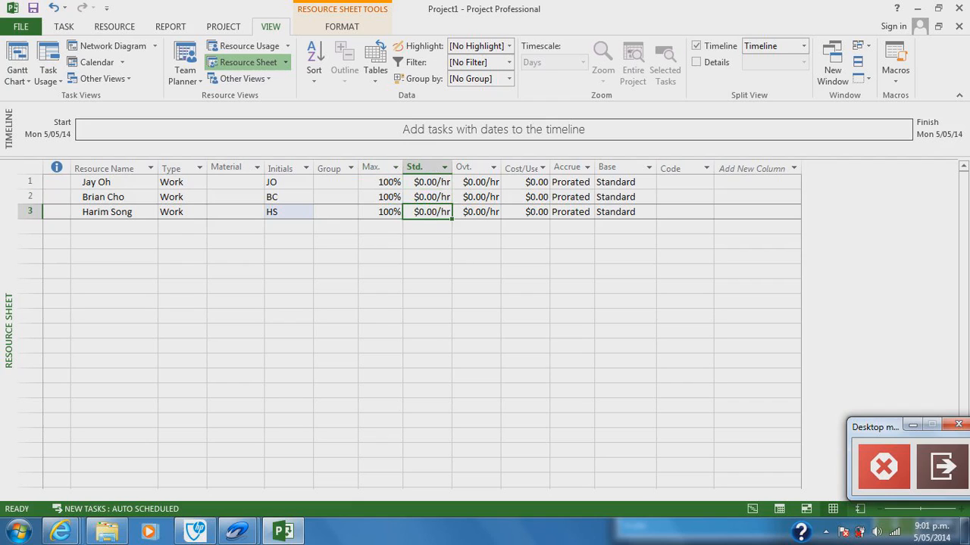
click(477, 182)
key(Down)
key(Down)
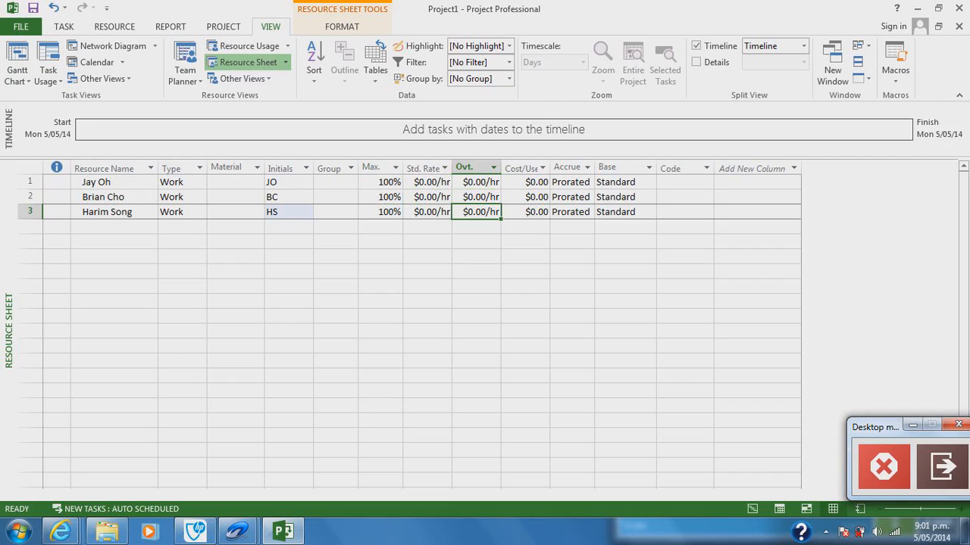
Step: Return to the Gantt Chart view and add the tasks Team Formation, Assign Role and Make Project Plan
click(20, 63)
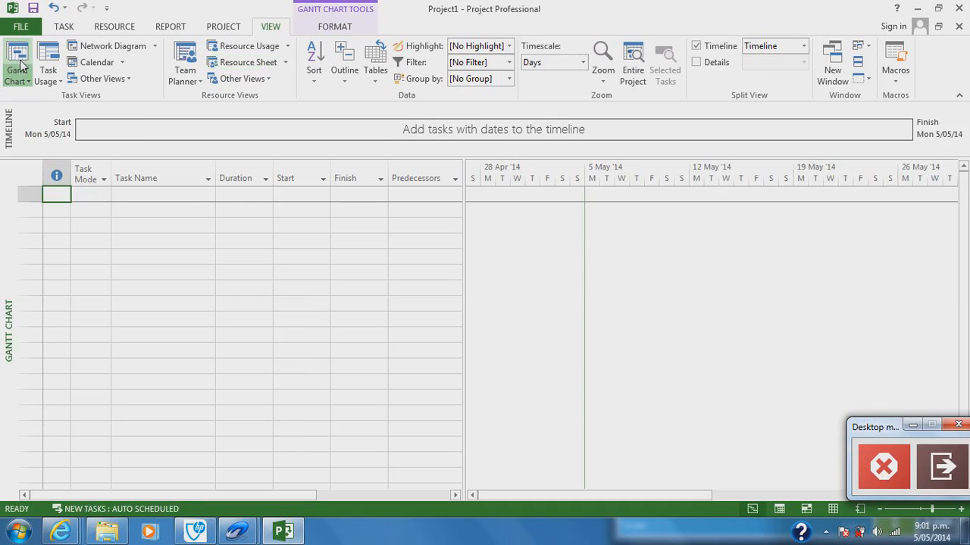
click(163, 195)
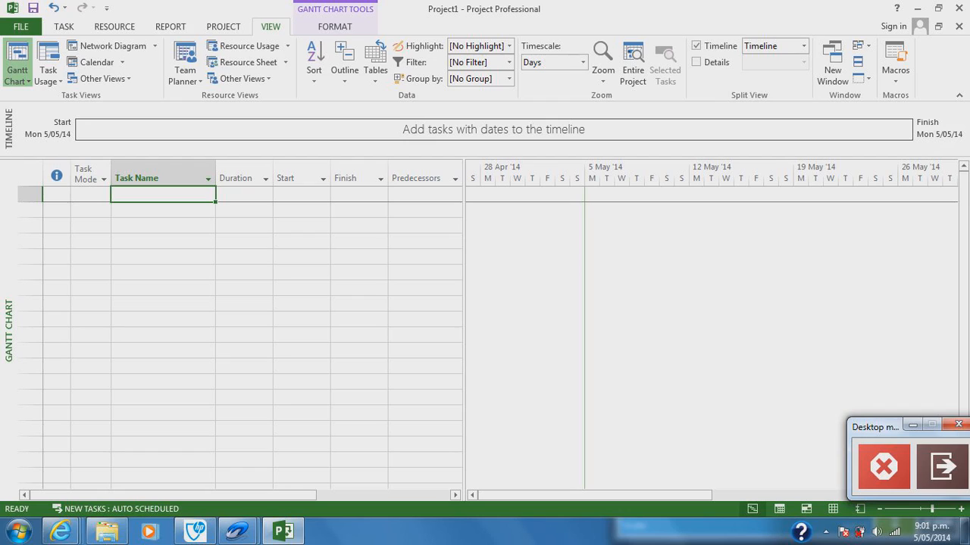
text(Team)
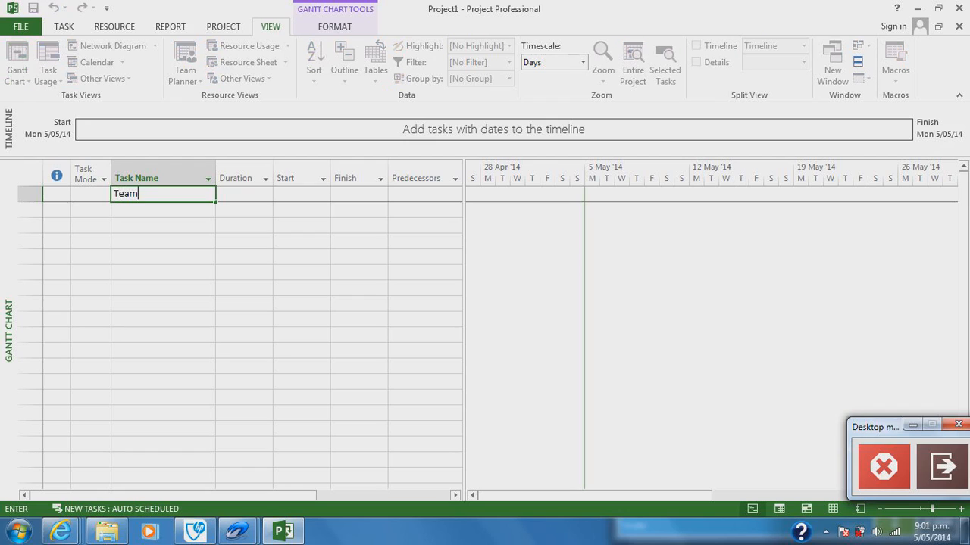
text( Formation)
key(Return)
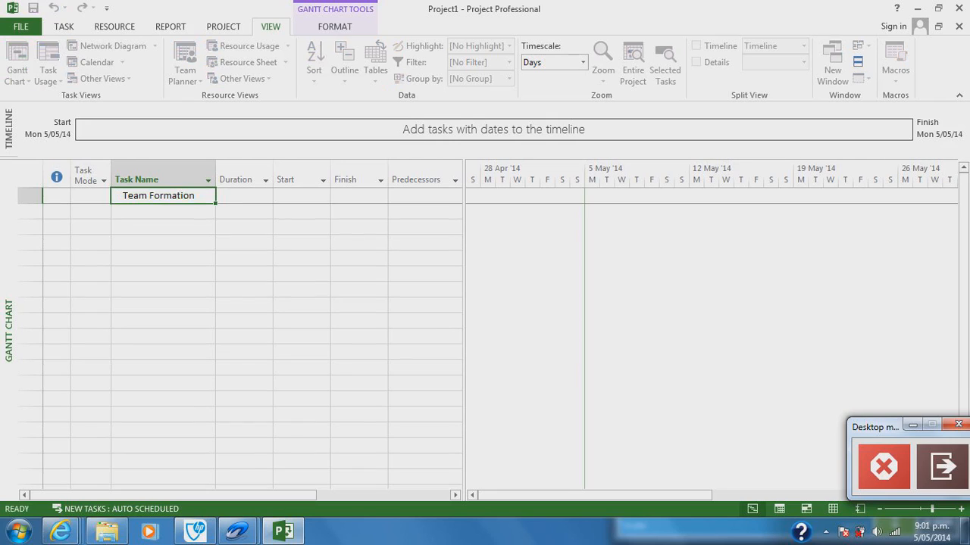
text(Assign Role)
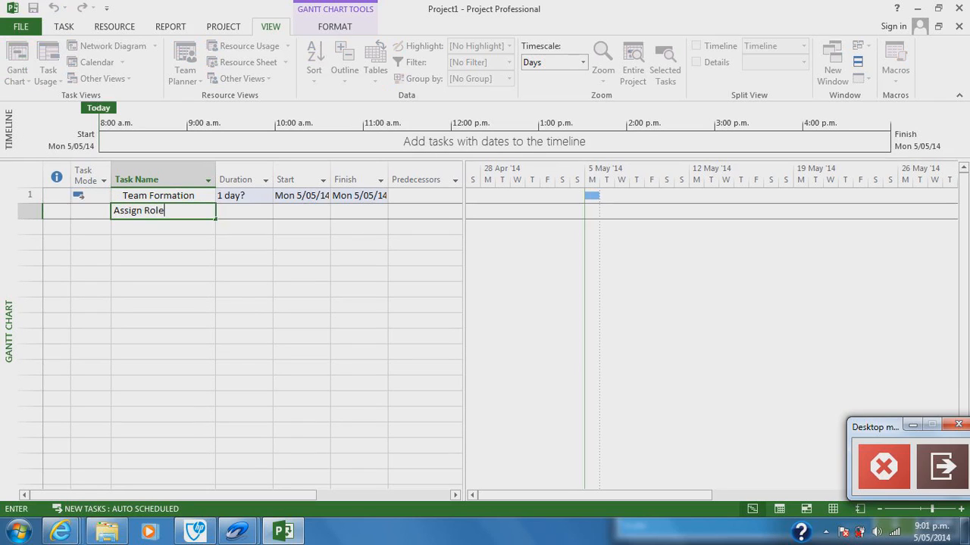
key(Return)
text(M)
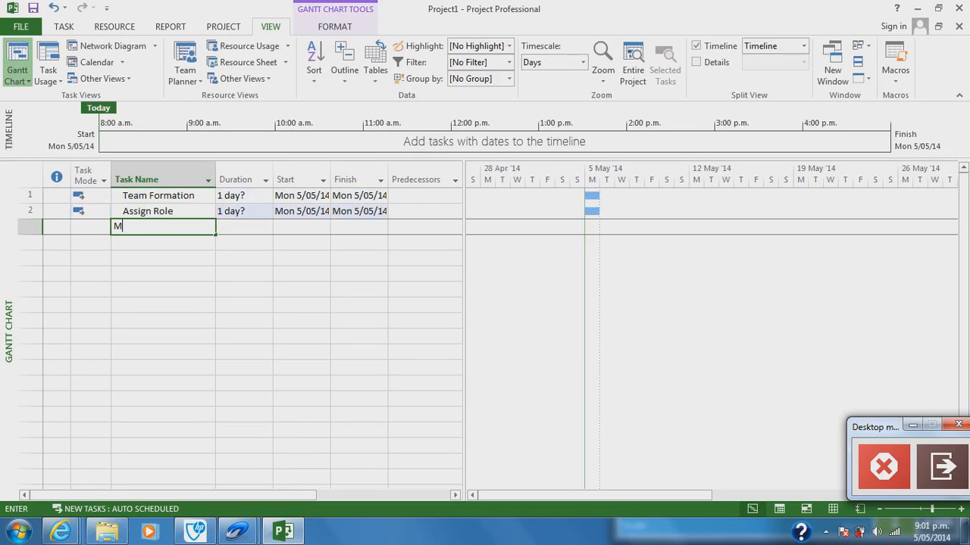
text(ake Project Plan)
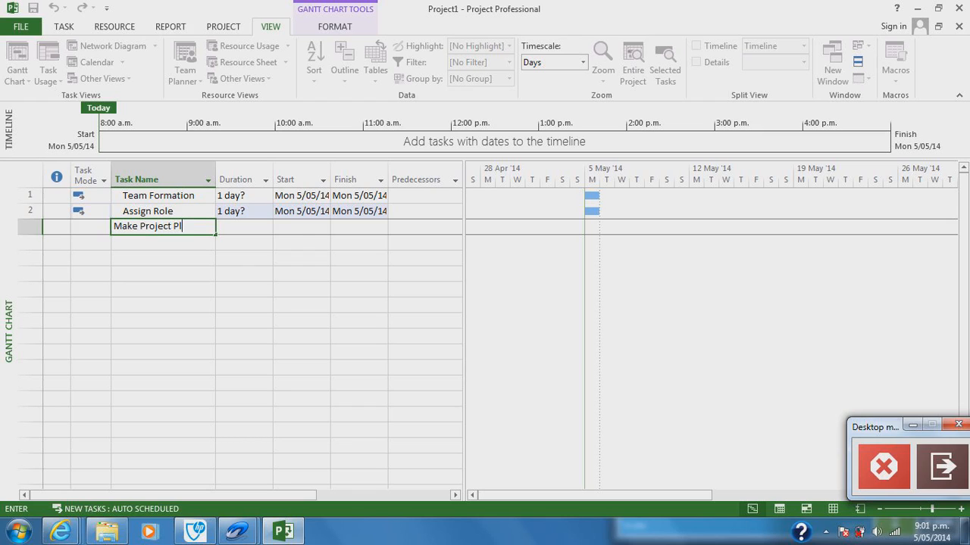
key(Return)
Step: Add the tasks Research, Coding, Design and Bug Check below Make Project Plan
text(Research)
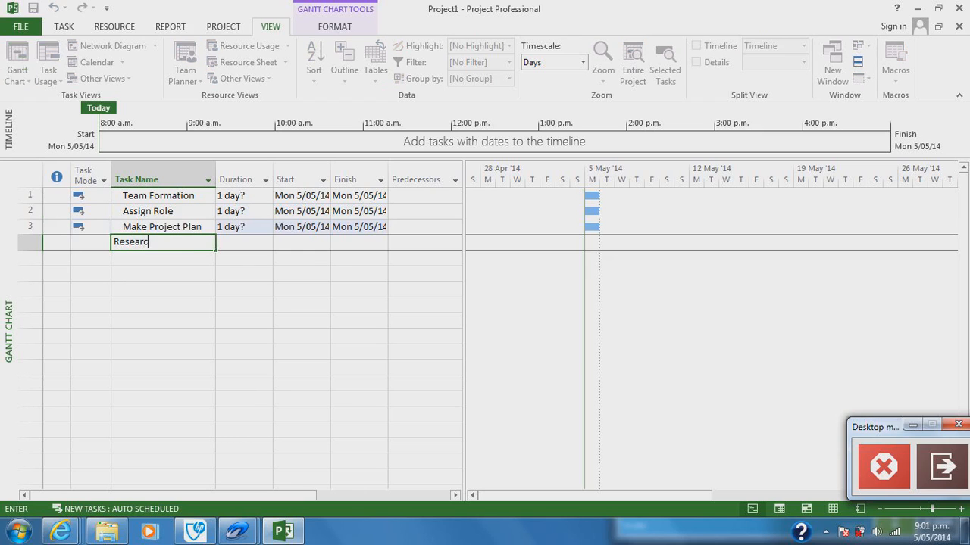
key(Return)
text(Coding)
key(Return)
text(Design)
key(Return)
text(Bug Check)
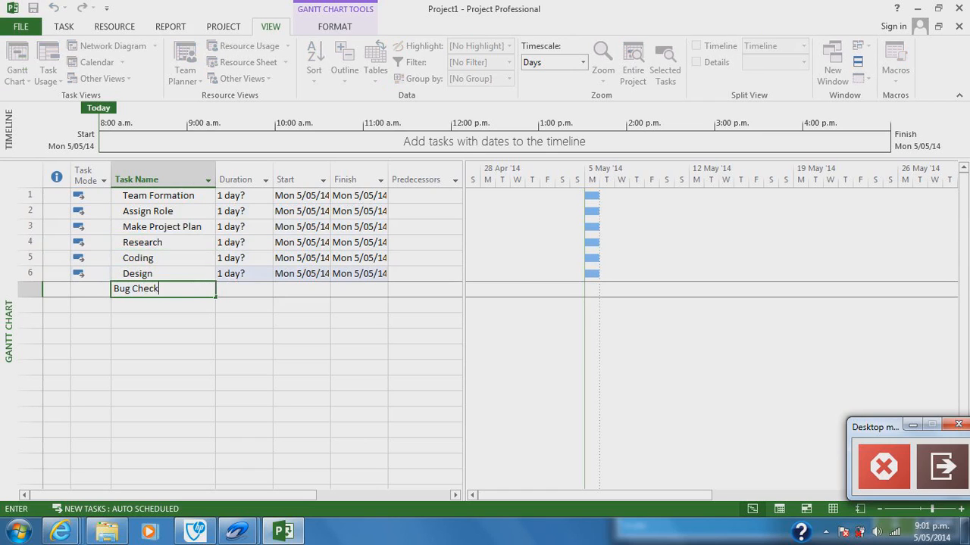
key(Return)
Step: Add the tasks Monitoring, Project hand in and Finish at the end of the task list
text(Monitoring)
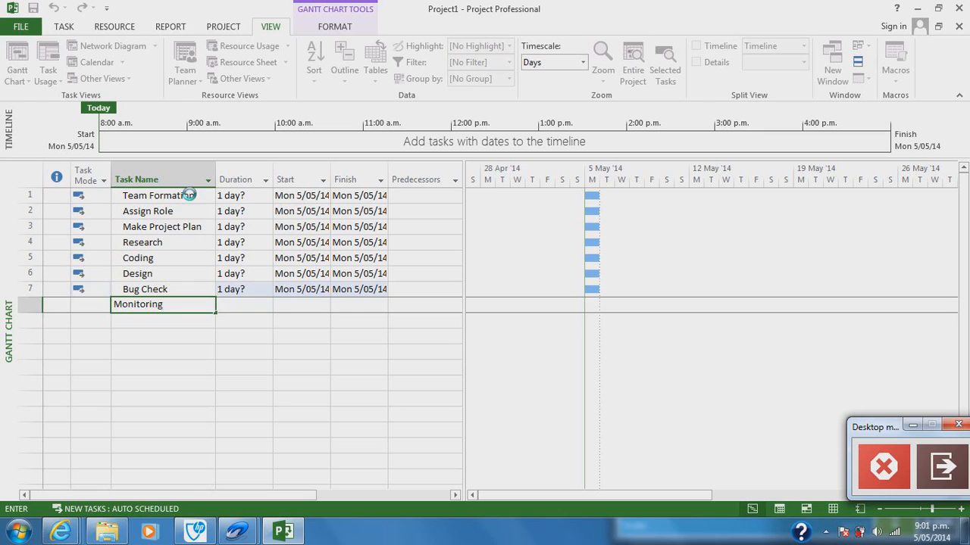
key(Return)
text(P)
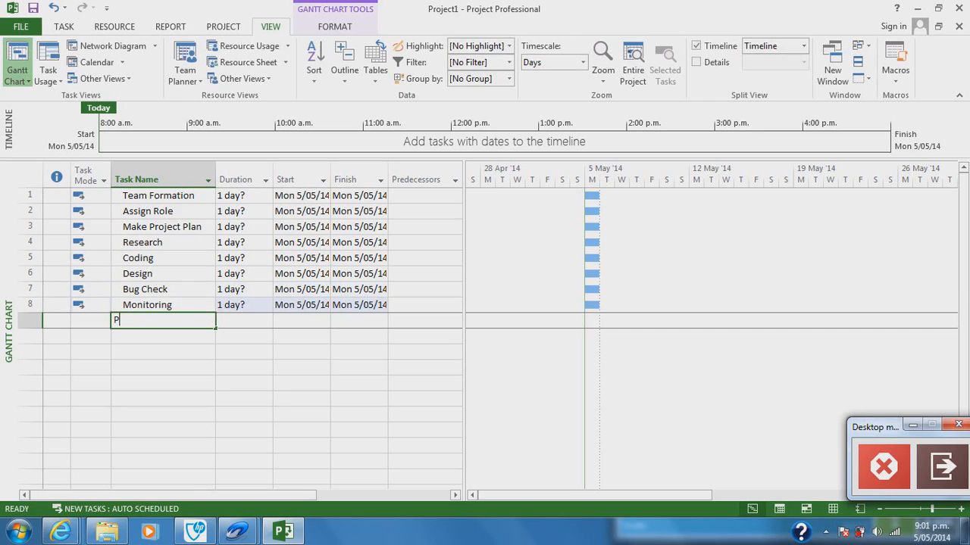
text(roject hand in)
key(Return)
text(Finish)
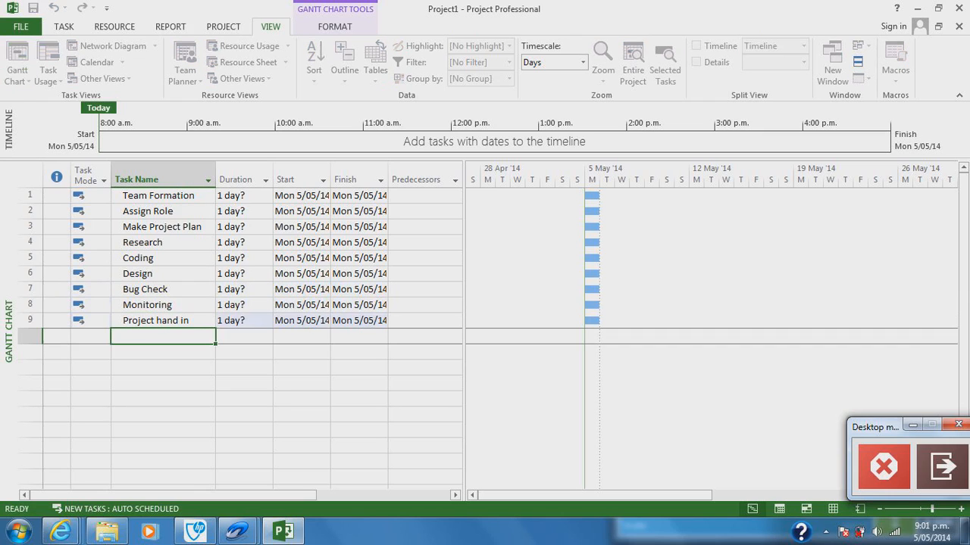
key(Return)
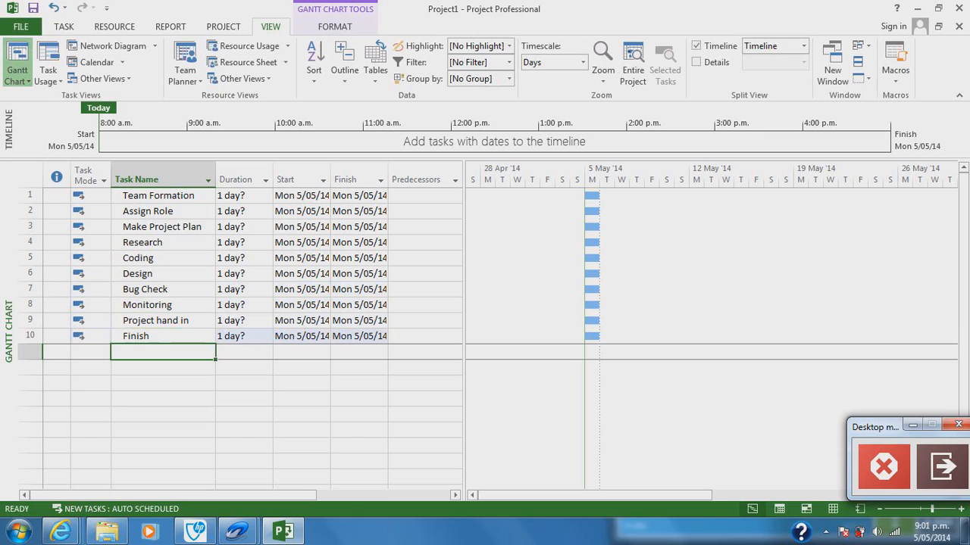
Step: Set the durations of Team Formation, Assign Role, Make Project Plan, Research and Coding to 0, 1, 3, 5 and 7 days respectively
click(241, 195)
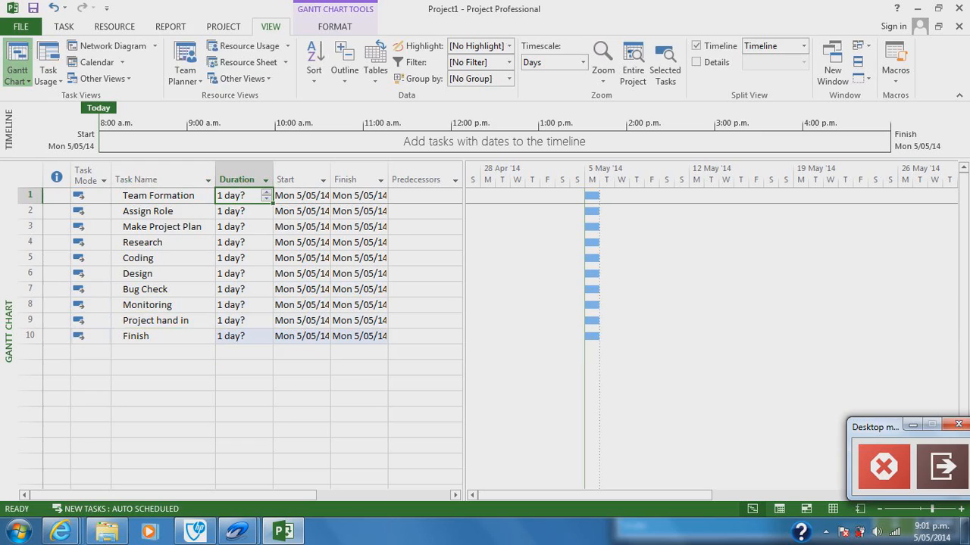
text(0)
key(Return)
text(1)
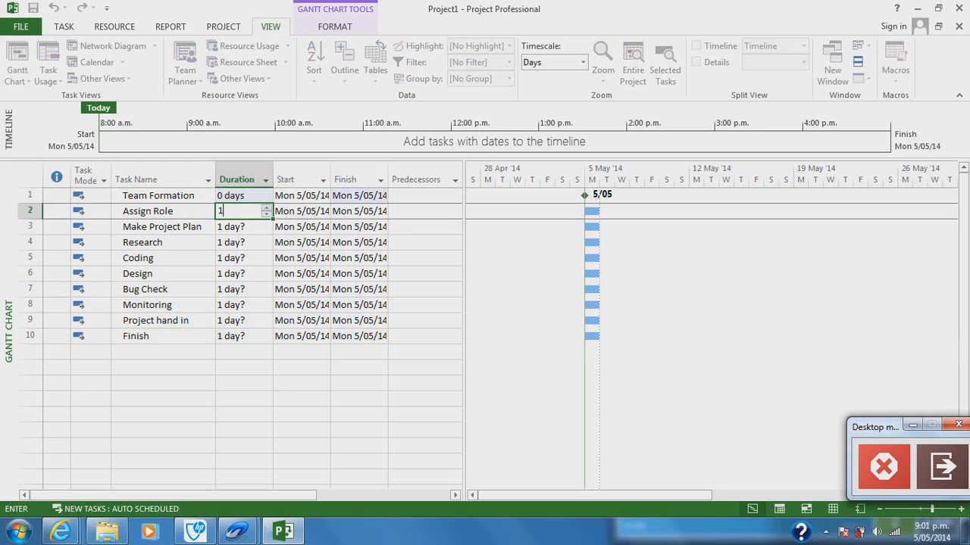
key(Return)
text(3)
key(Return)
text(5)
key(Return)
text(7)
key(Return)
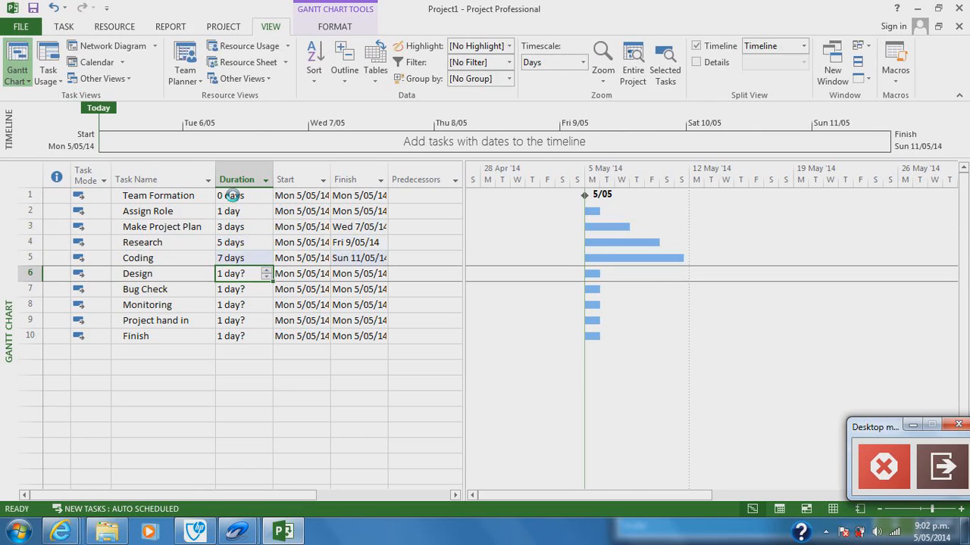
Step: Set Design to 7 days, Bug Check to 1 day, Monitoring to 13 days, and Project hand in and Finish to 0 days
text(7)
key(Return)
text(13)
key(Return)
text(13)
key(Return)
text(0)
key(Return)
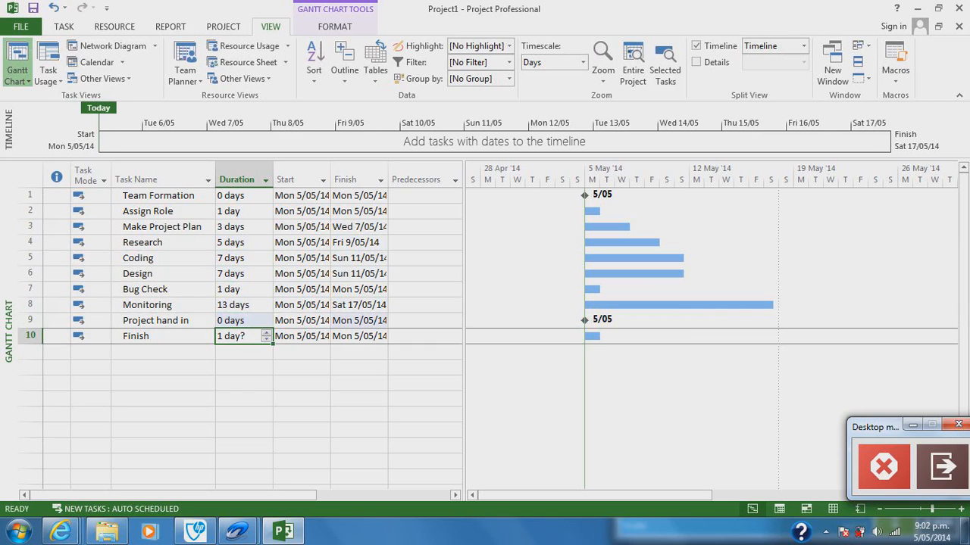
text(0)
key(Return)
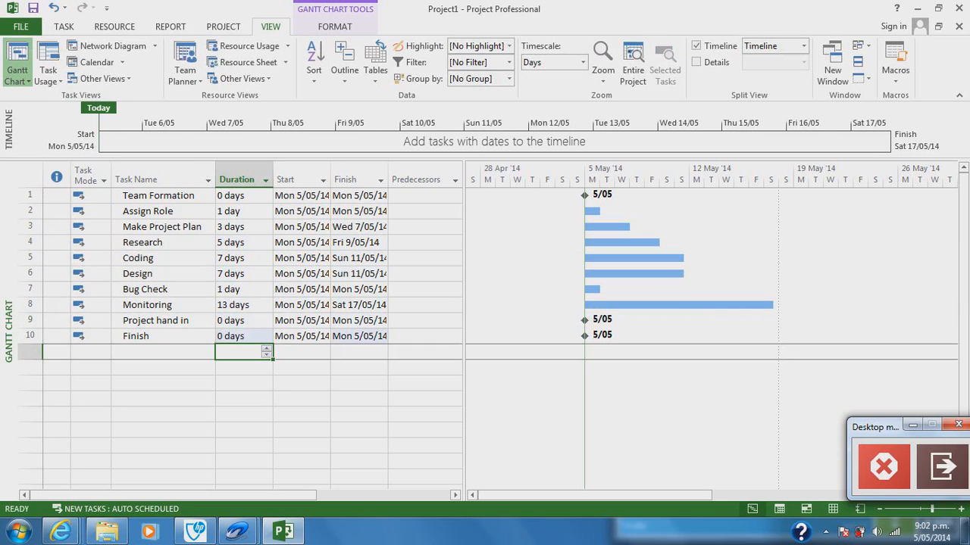
Step: Widen the task table beside the Gantt chart to expose the Resource Names column
drag(464, 417, 513, 417)
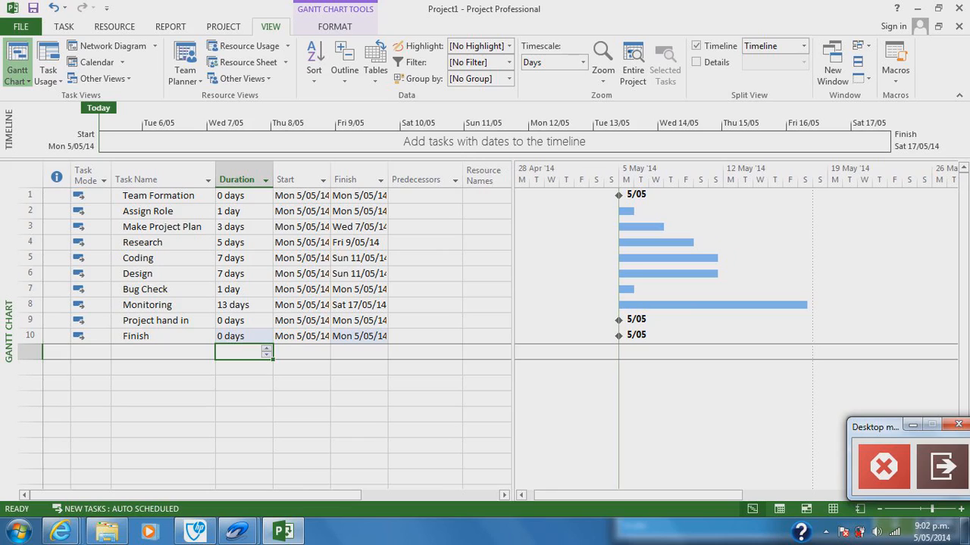
Step: Set the predecessors of Assign Role, Make Project Plan and Research to 1, 2 and 3 respectively
click(425, 196)
click(425, 212)
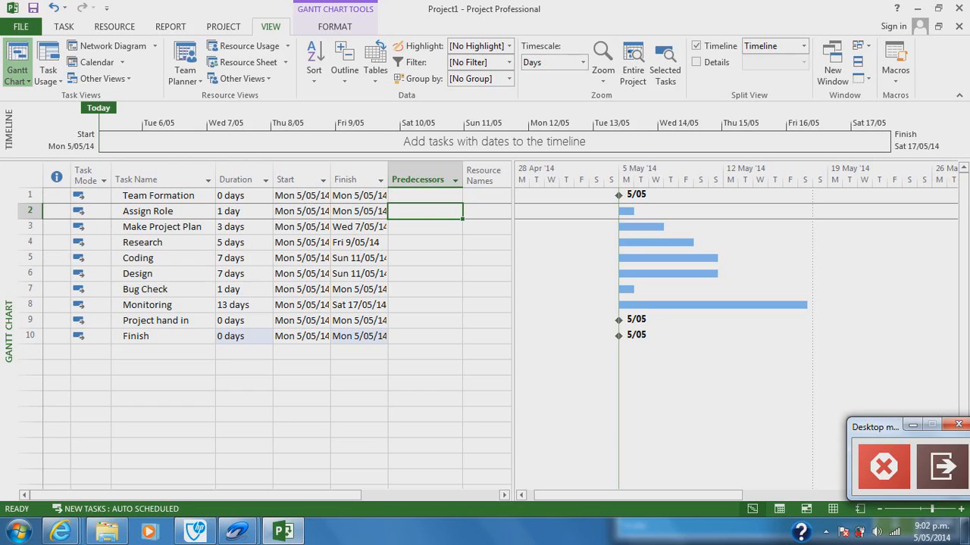
text(1)
key(Return)
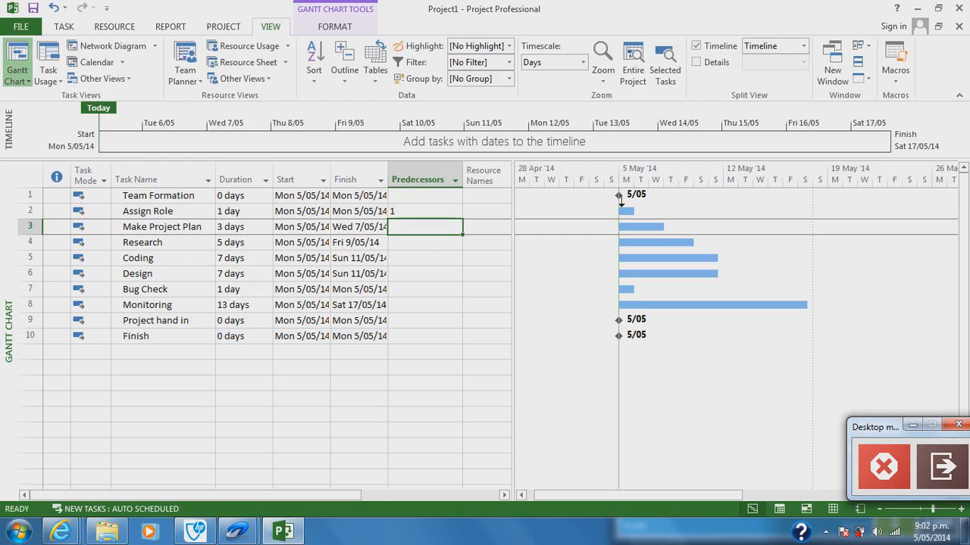
text(2)
key(Return)
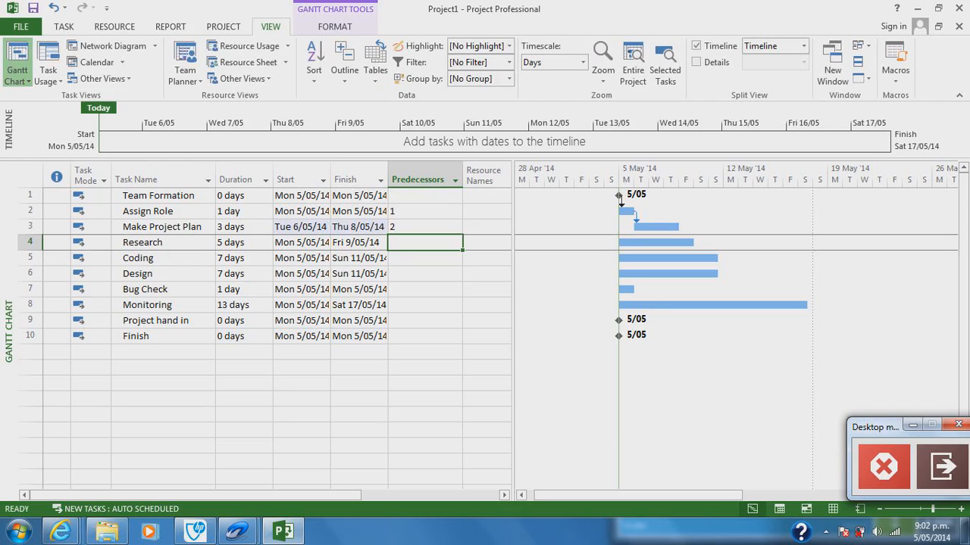
text(3)
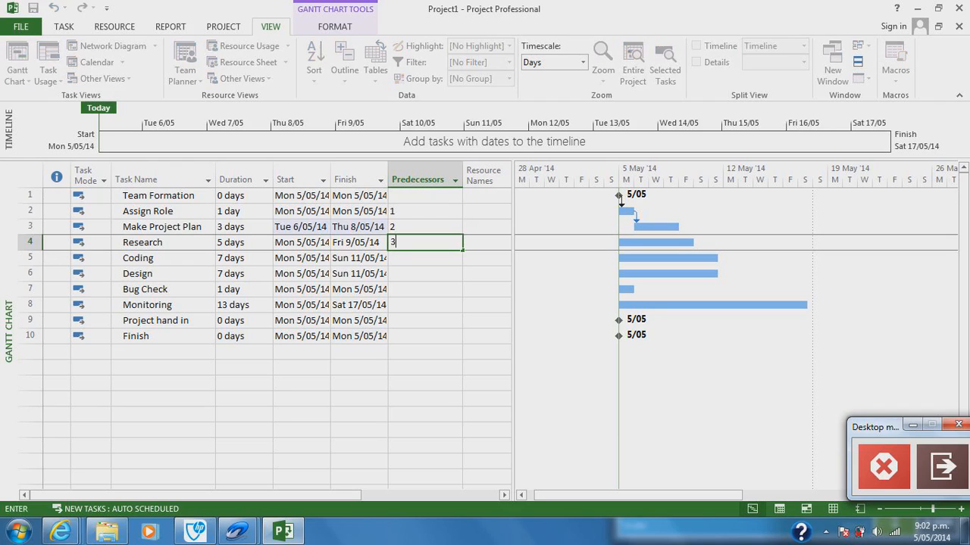
key(Return)
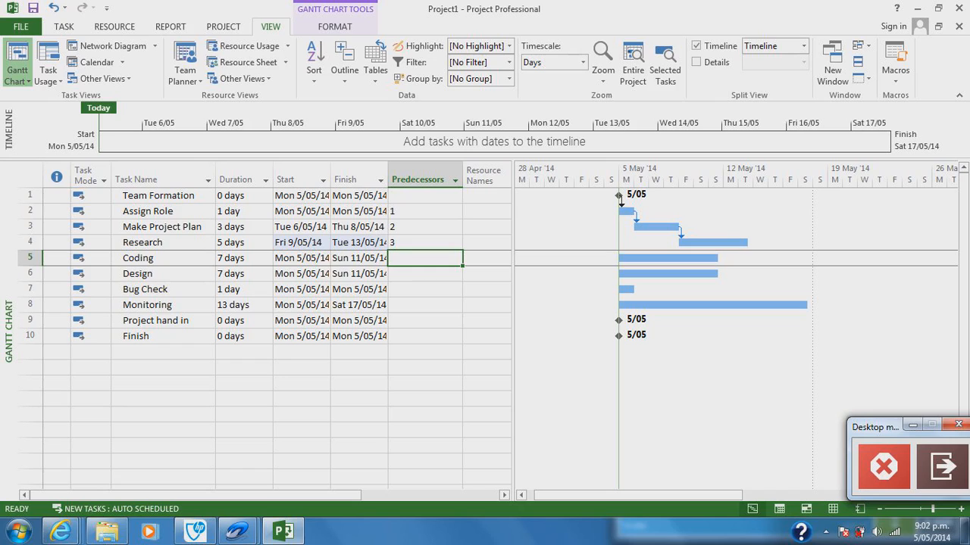
Step: Set task 4 as the predecessor of both Coding and Design, and tasks 5,6 as the predecessors of Bug Check
text(4)
key(Return)
text(4)
key(Return)
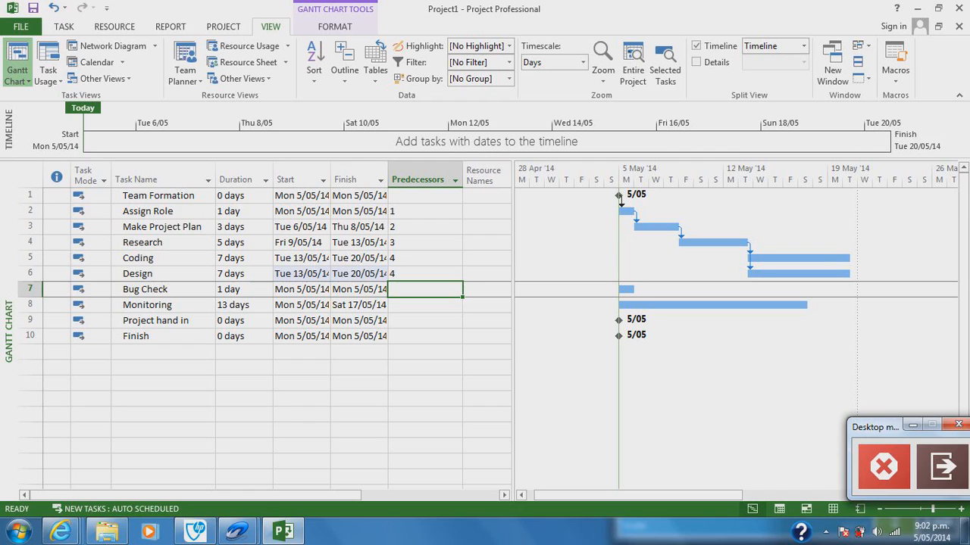
text(5,6)
key(Return)
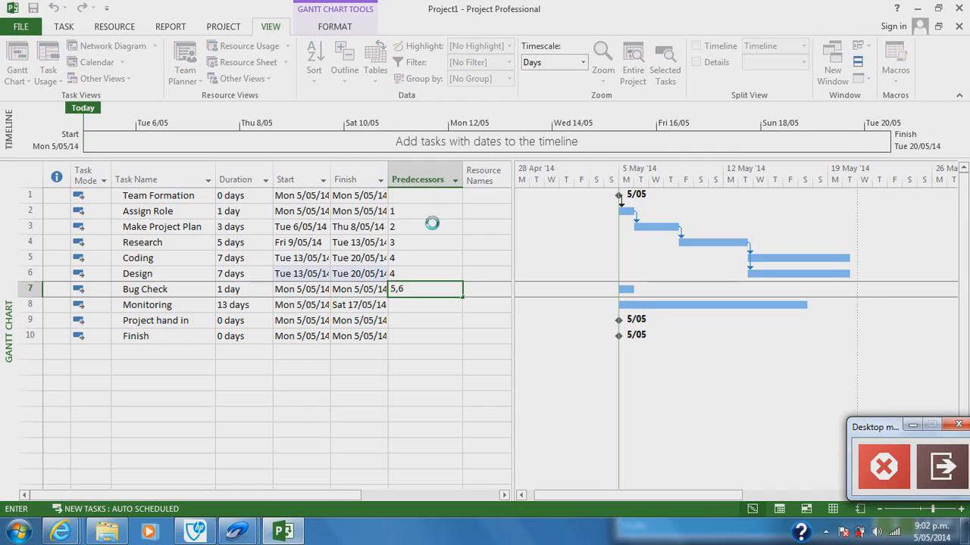
Step: Set the predecessor of Monitoring to 7 and that of Project hand in to 8
text(7)
key(Return)
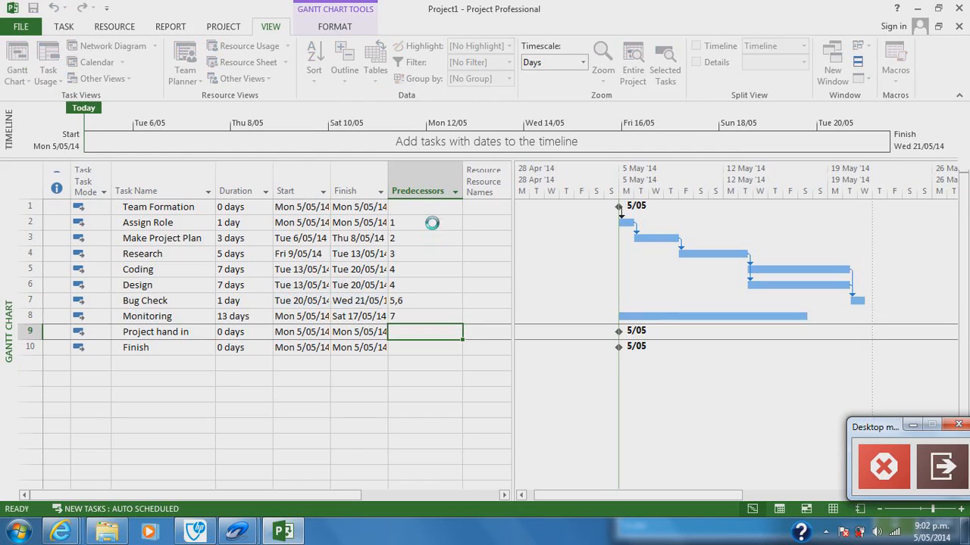
text(8)
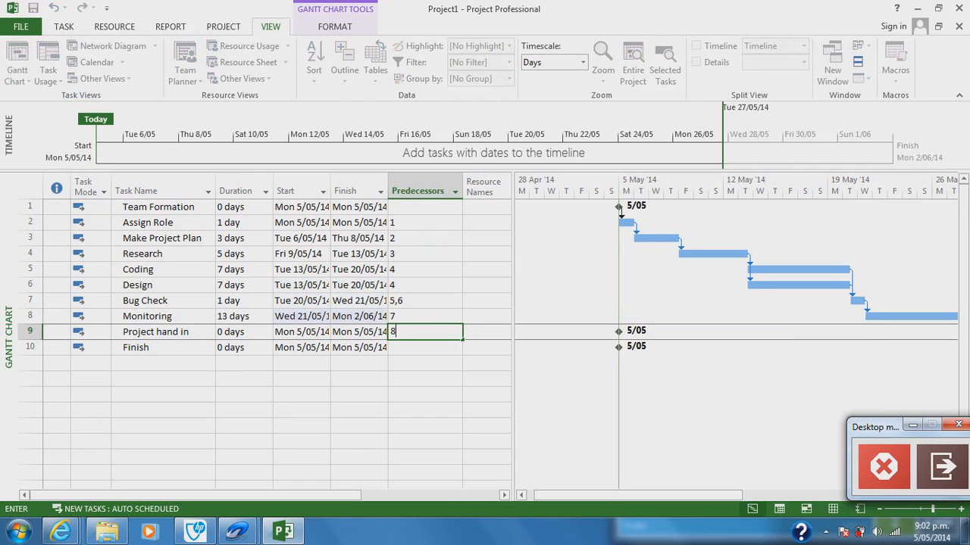
key(Up)
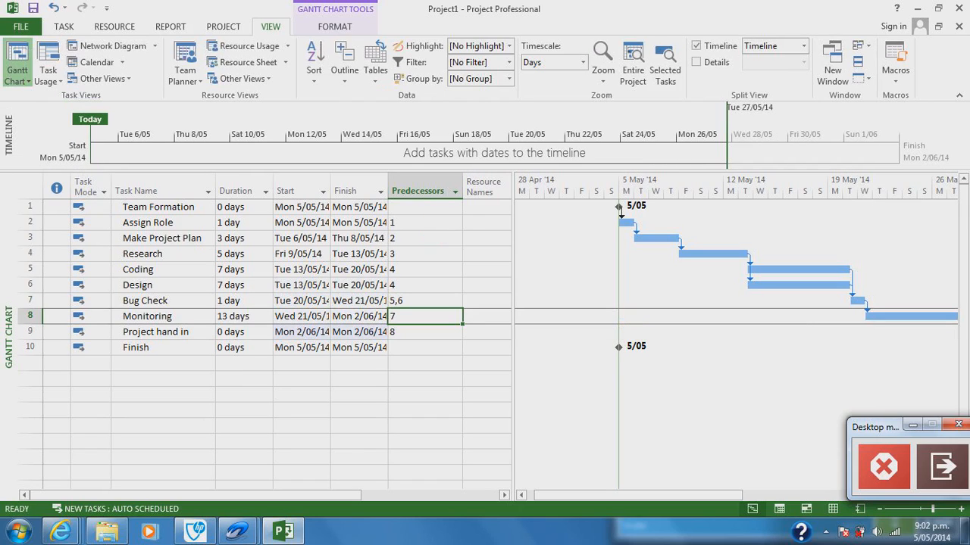
Step: Set the predecessors of Monitoring, Project hand in and Finish to 4, 7 and 9 respectively
text(4)
key(Return)
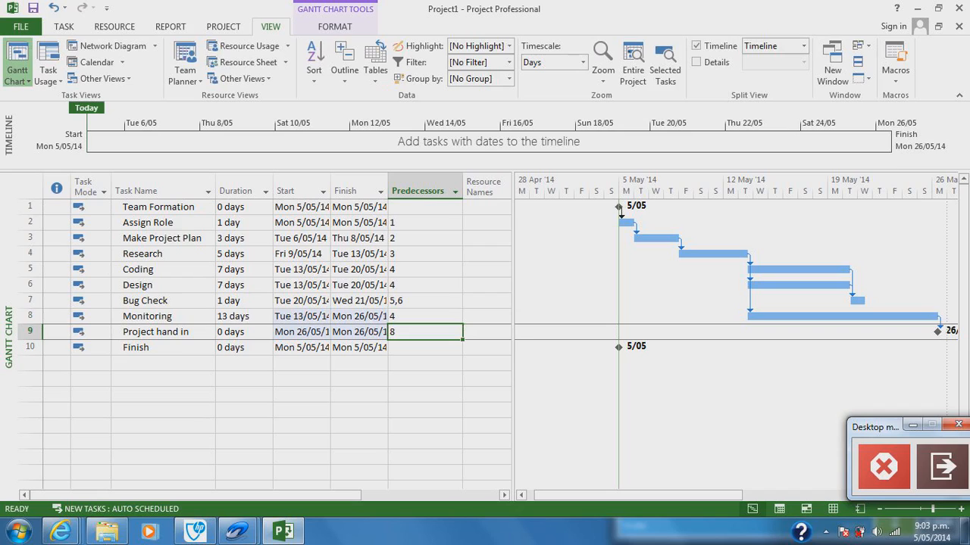
text(7)
key(Return)
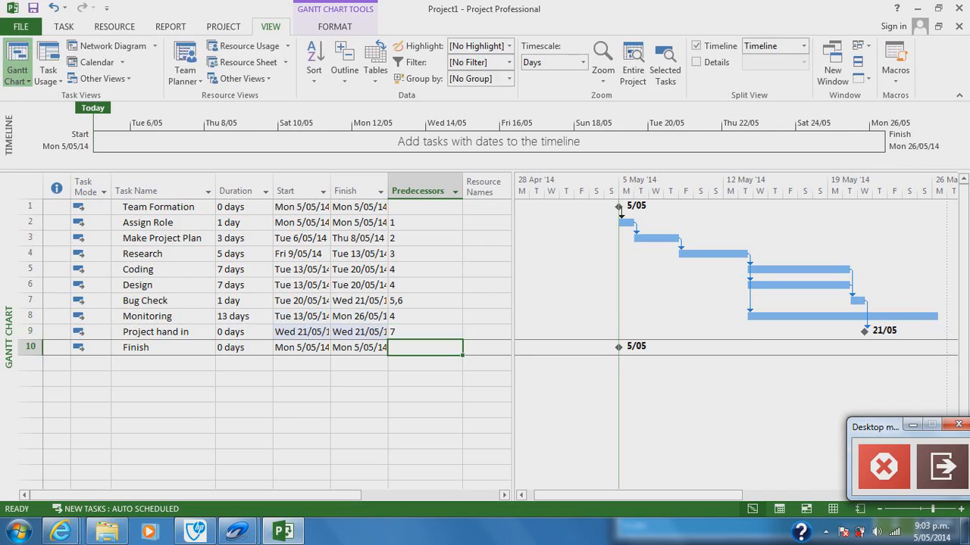
text(9)
key(Return)
Step: Group Team Formation and Assign Role under a new summary task named Initiation
drag(163, 224, 163, 207)
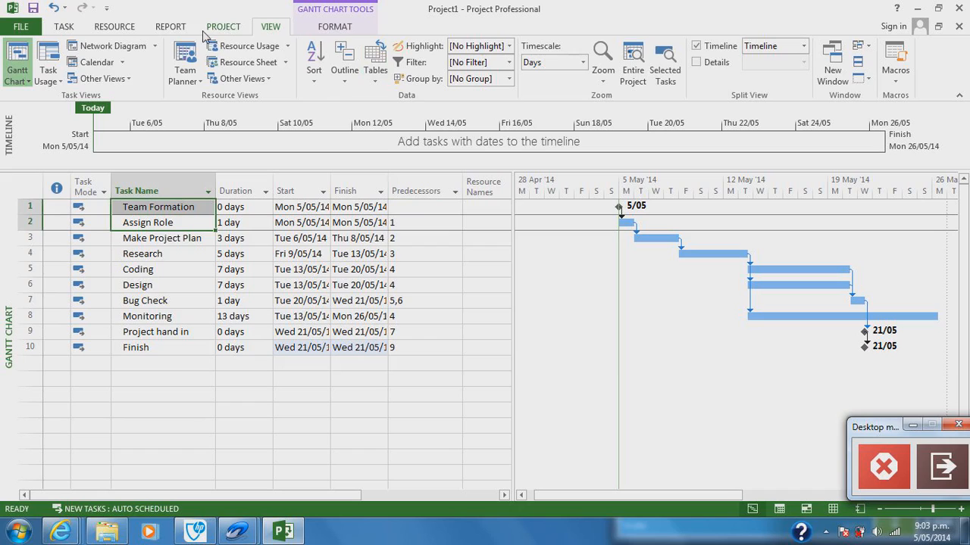
click(220, 29)
click(160, 30)
click(129, 30)
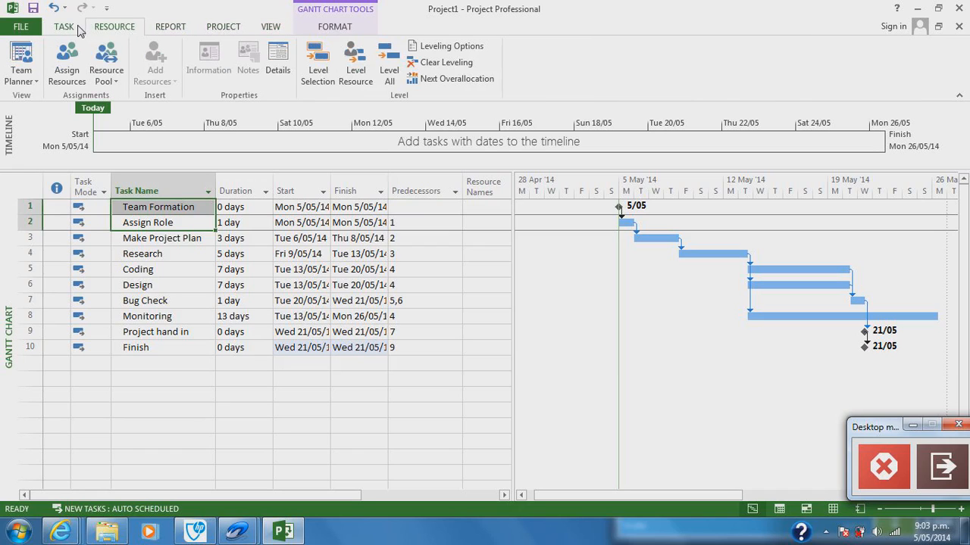
click(80, 30)
click(226, 29)
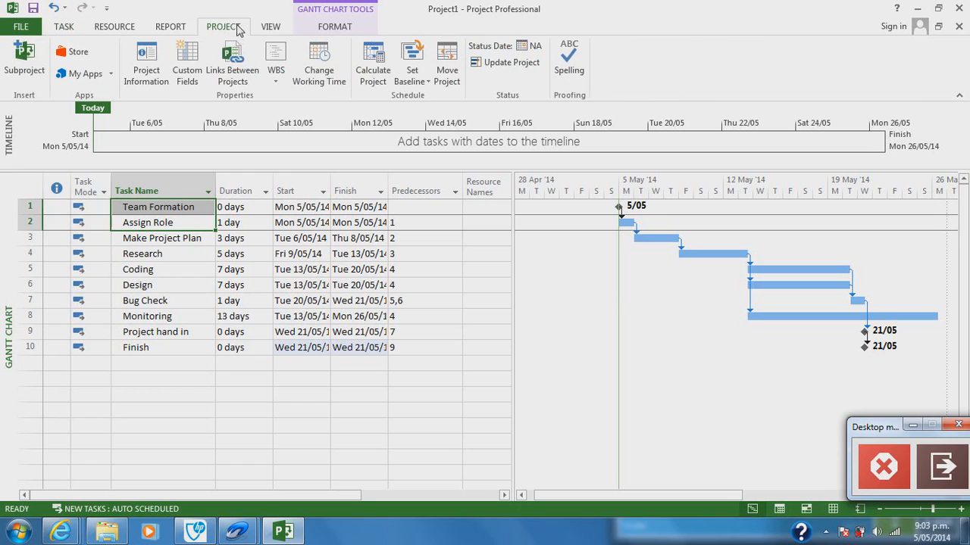
click(262, 28)
click(172, 31)
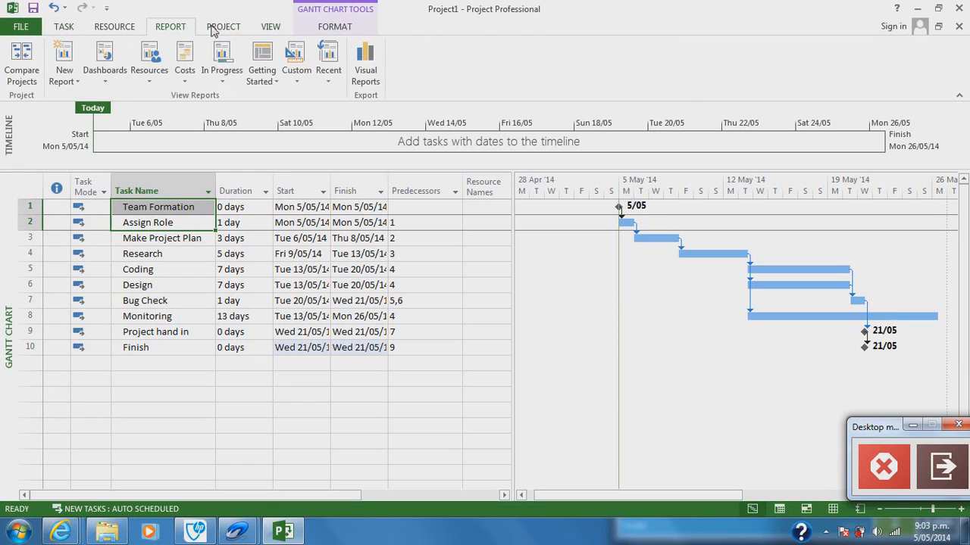
click(214, 28)
click(124, 30)
click(67, 28)
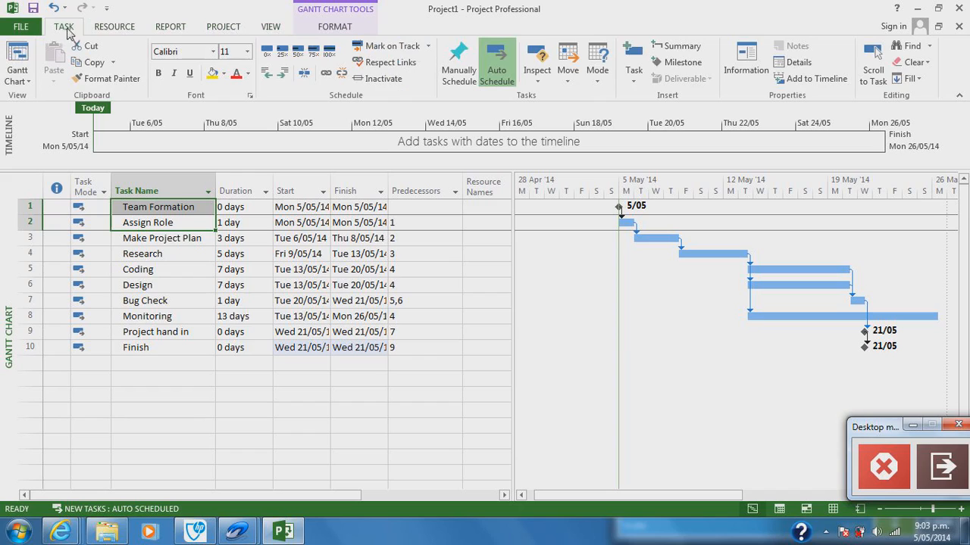
click(673, 46)
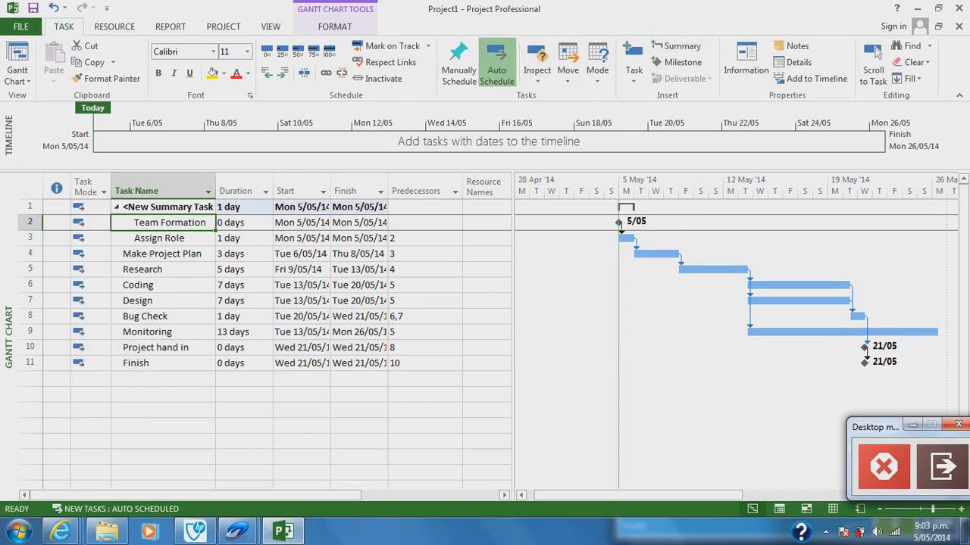
key(Up)
text(Initiation)
key(Return)
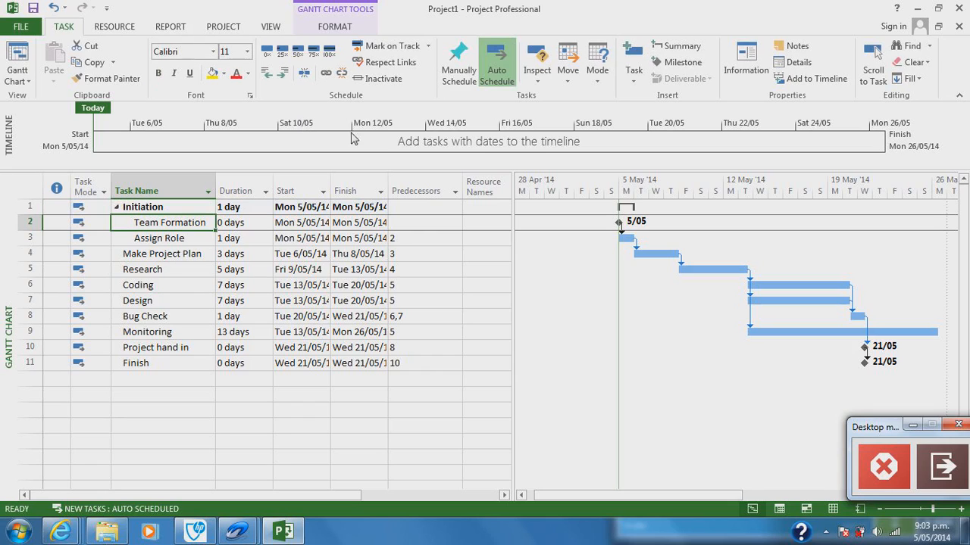
Step: Assign all three team resources to the Initiation summary task at 100% units each
click(115, 26)
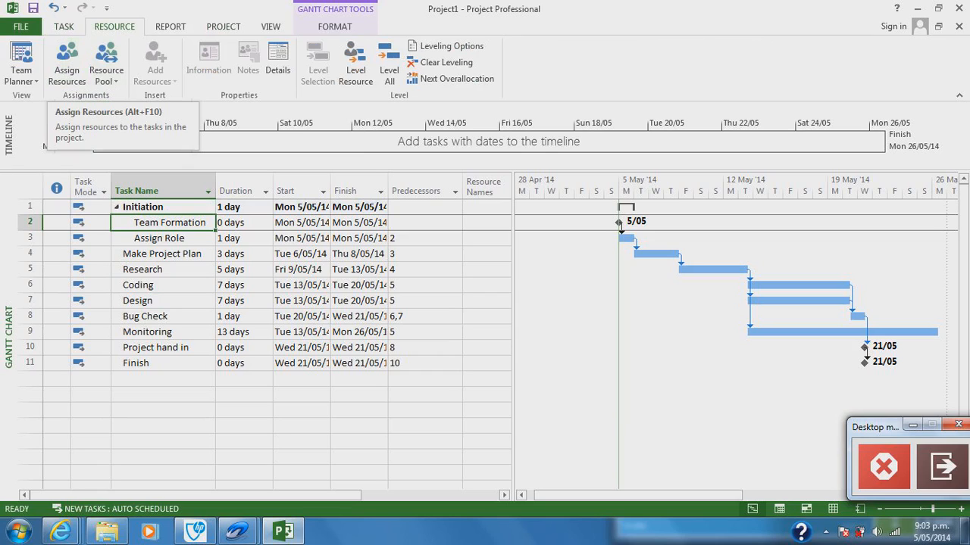
click(487, 207)
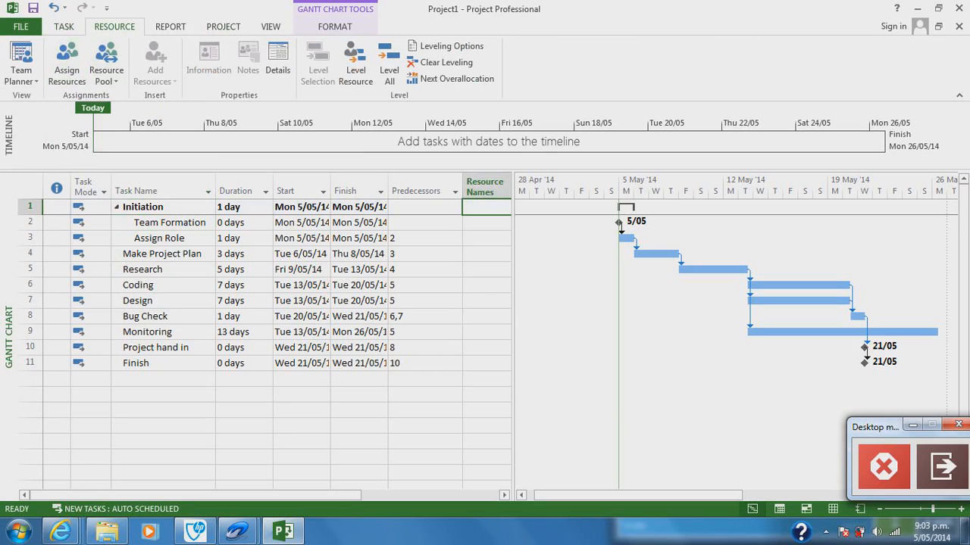
drag(513, 227, 567, 227)
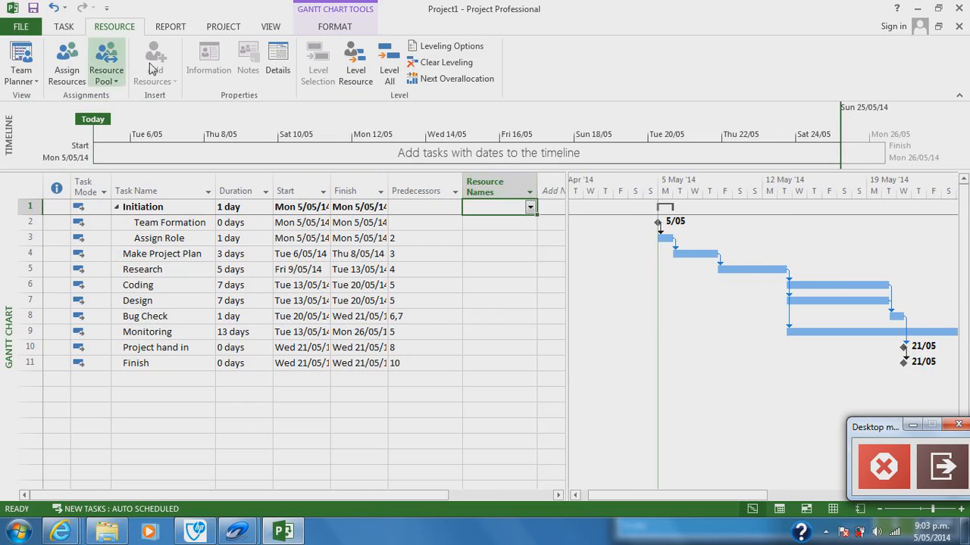
click(77, 64)
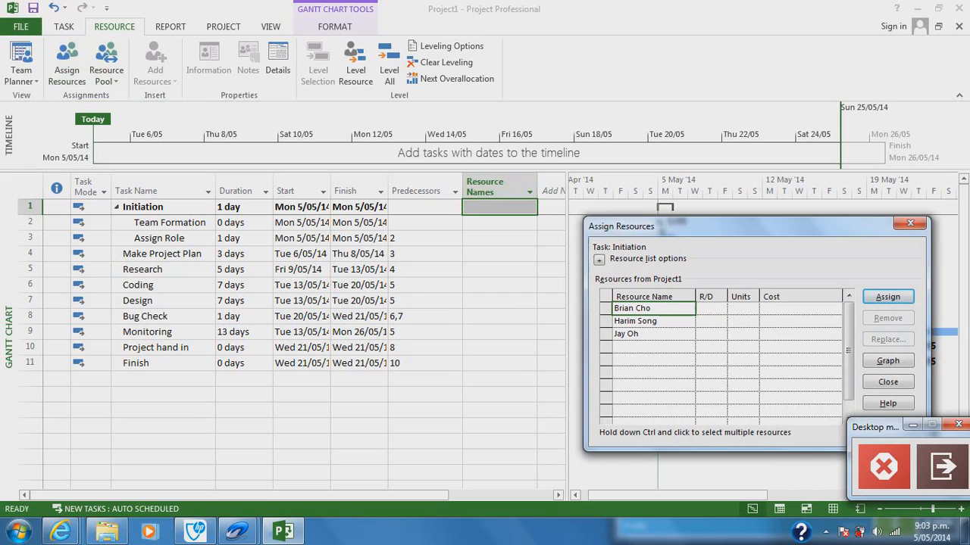
text(100)
key(Return)
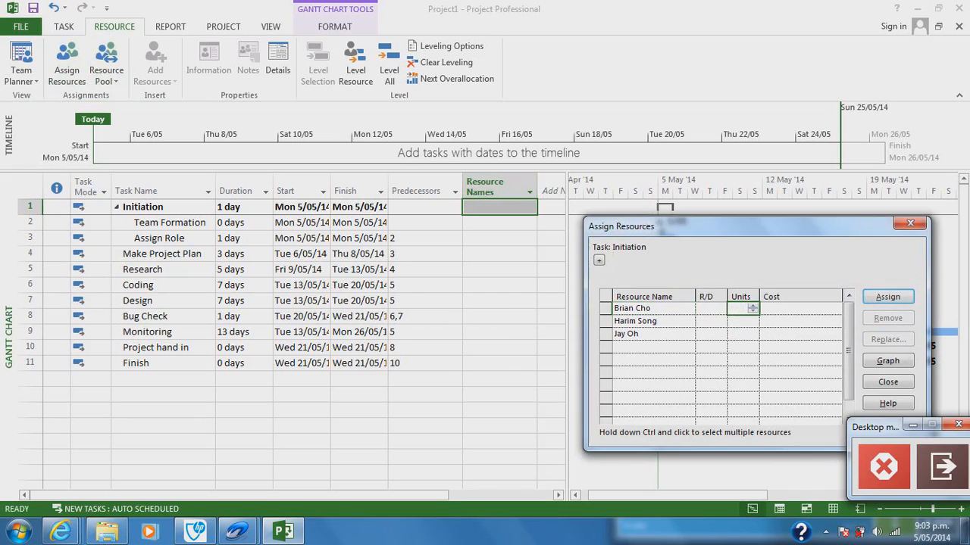
click(881, 300)
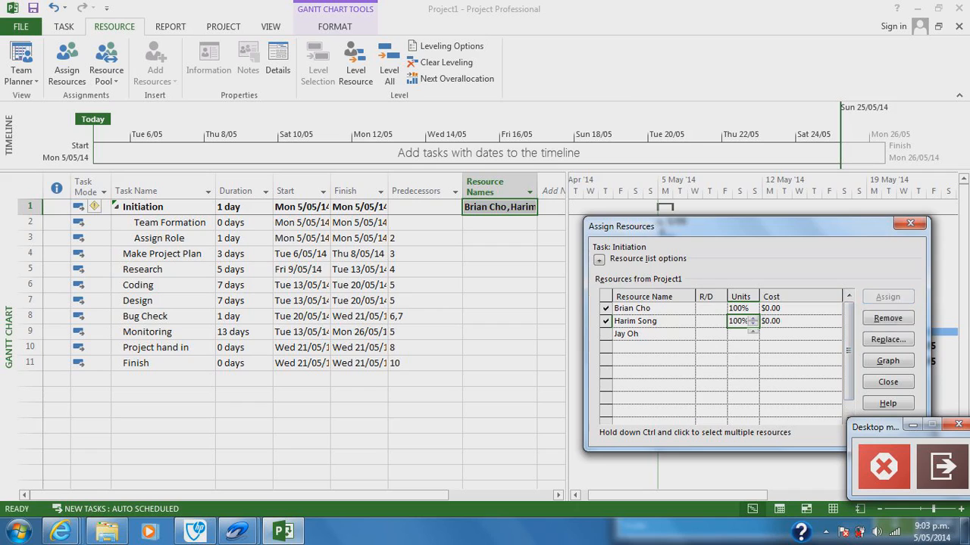
click(888, 296)
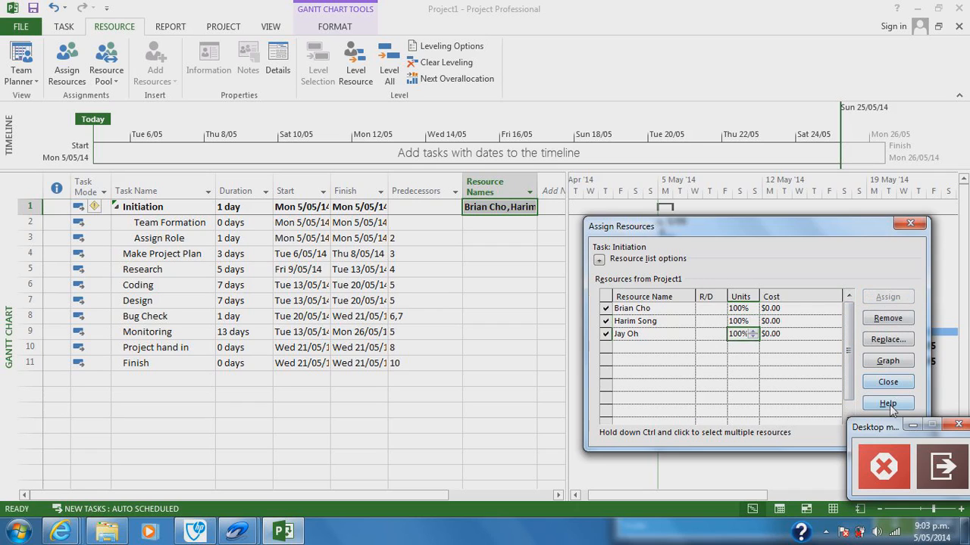
drag(881, 431, 877, 465)
click(888, 385)
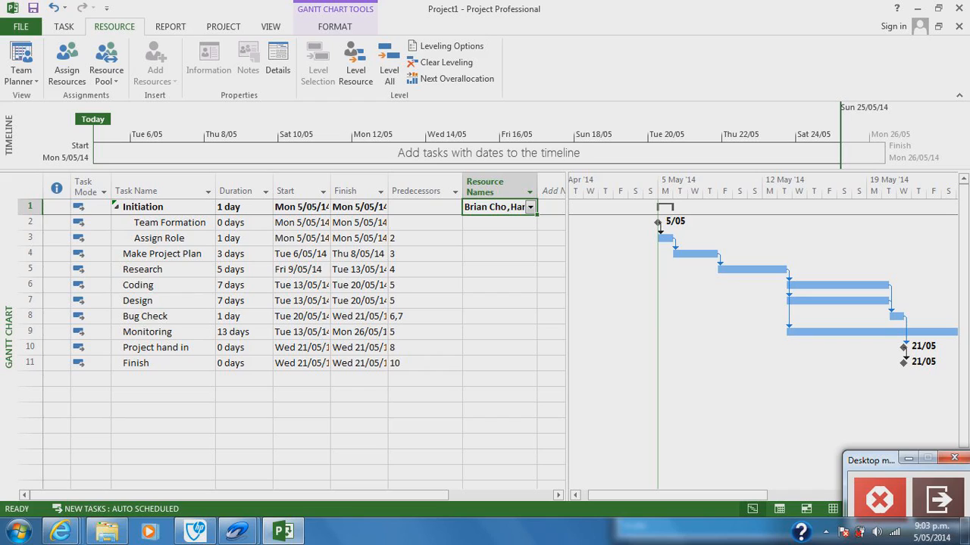
Step: Assign all three team resources to the Research task
click(523, 269)
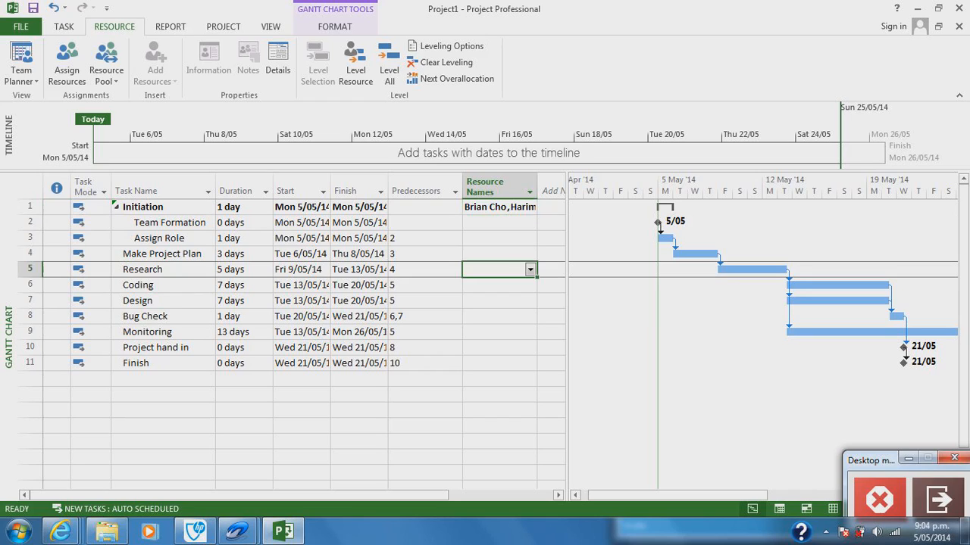
click(64, 72)
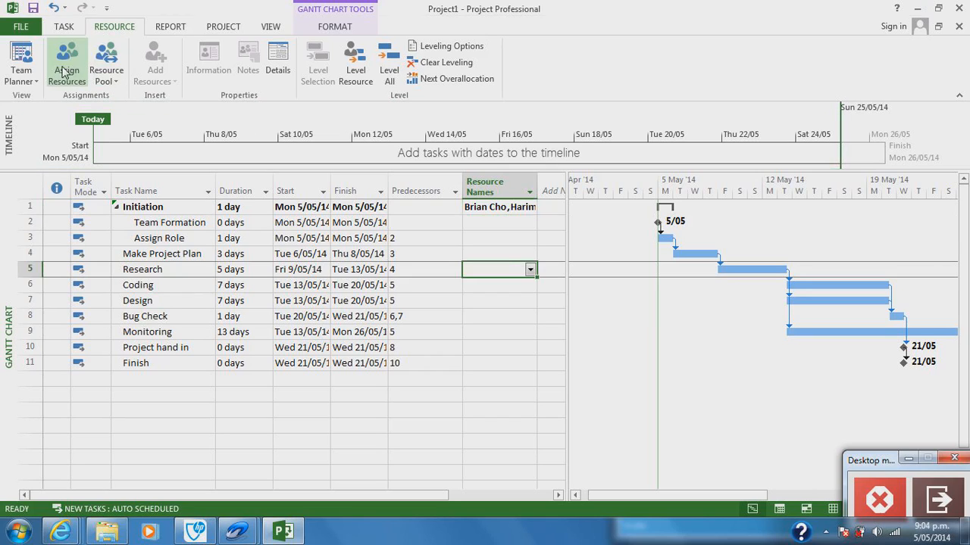
click(888, 296)
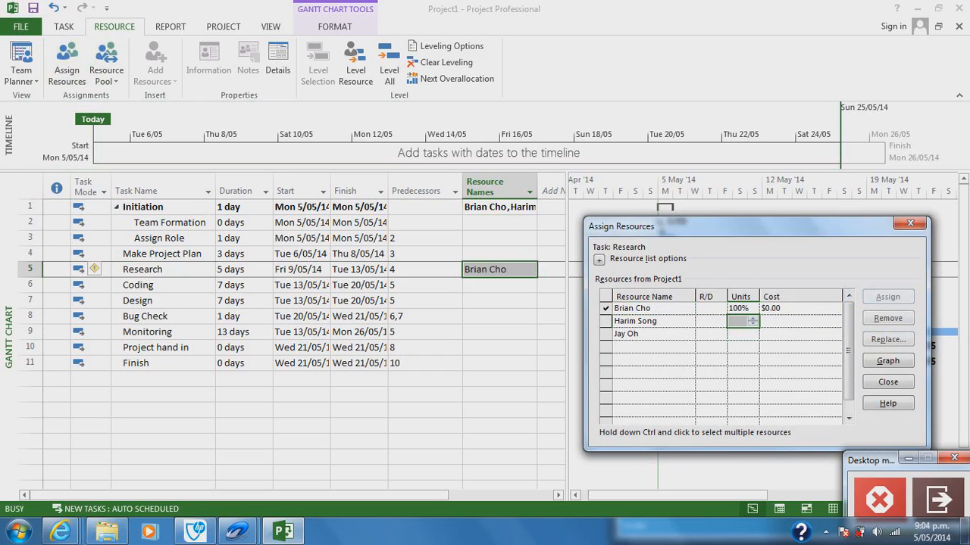
click(888, 296)
click(888, 297)
click(888, 383)
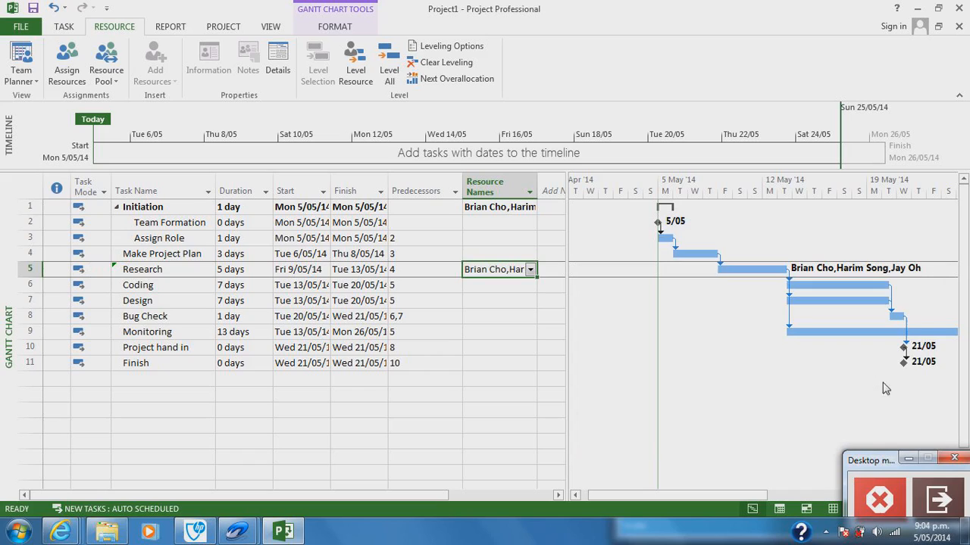
Step: Assign the first and third listed team resources to the Coding task
click(496, 286)
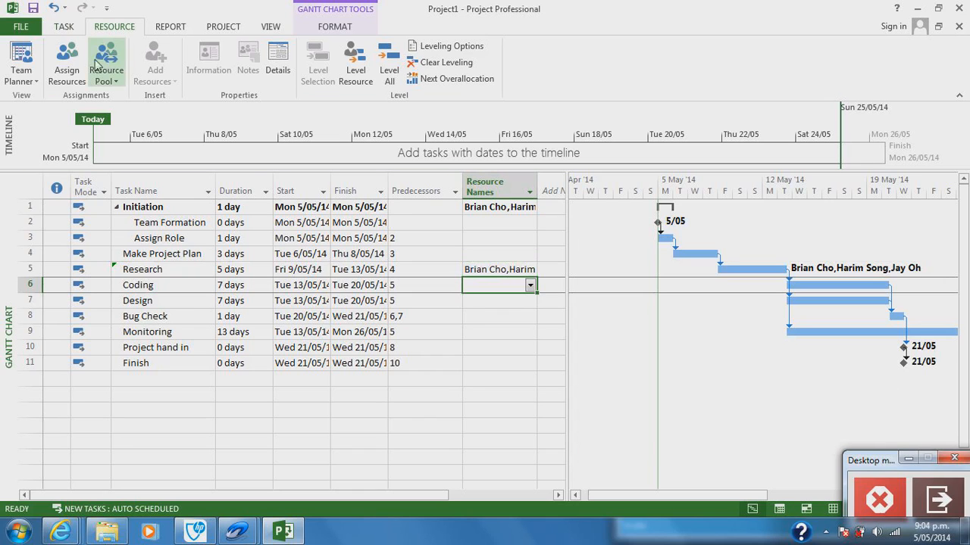
click(67, 64)
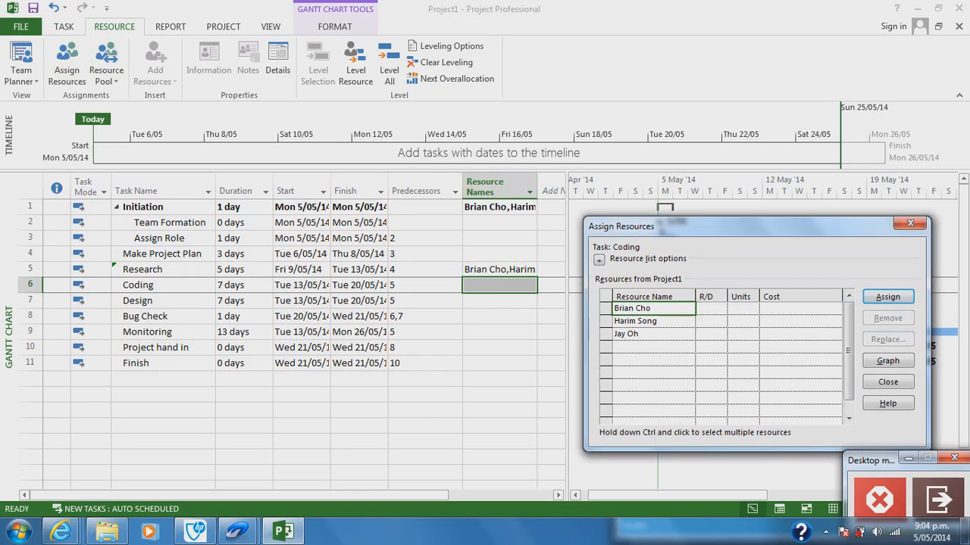
click(890, 300)
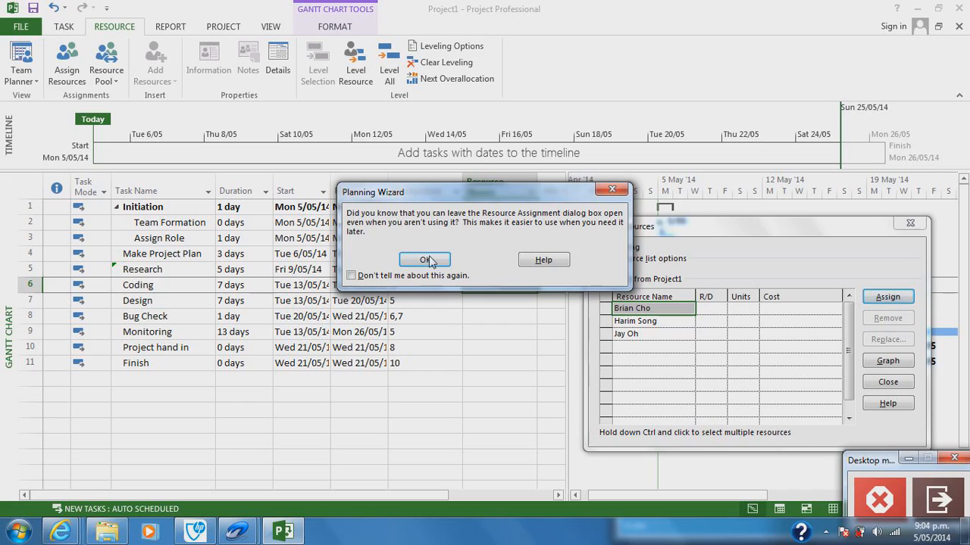
click(425, 260)
click(626, 334)
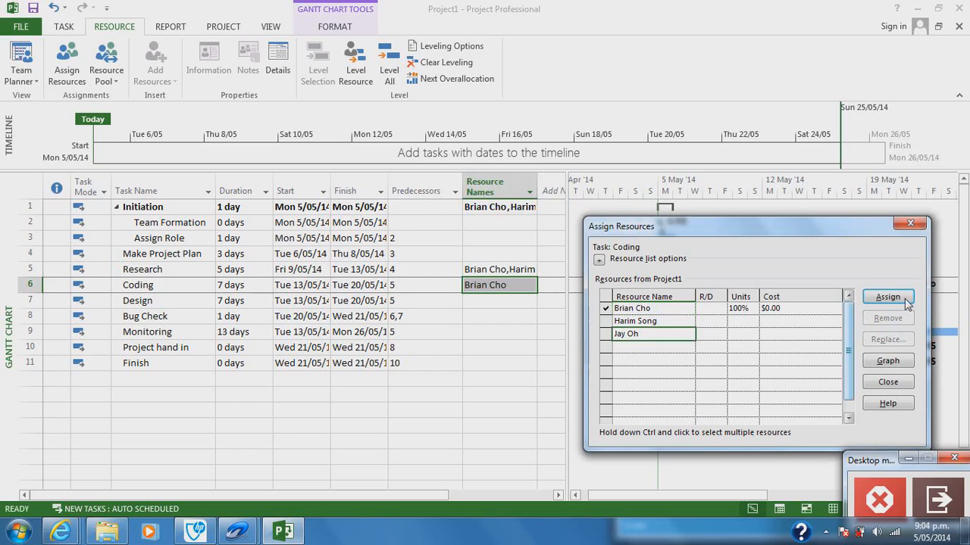
click(887, 296)
click(908, 224)
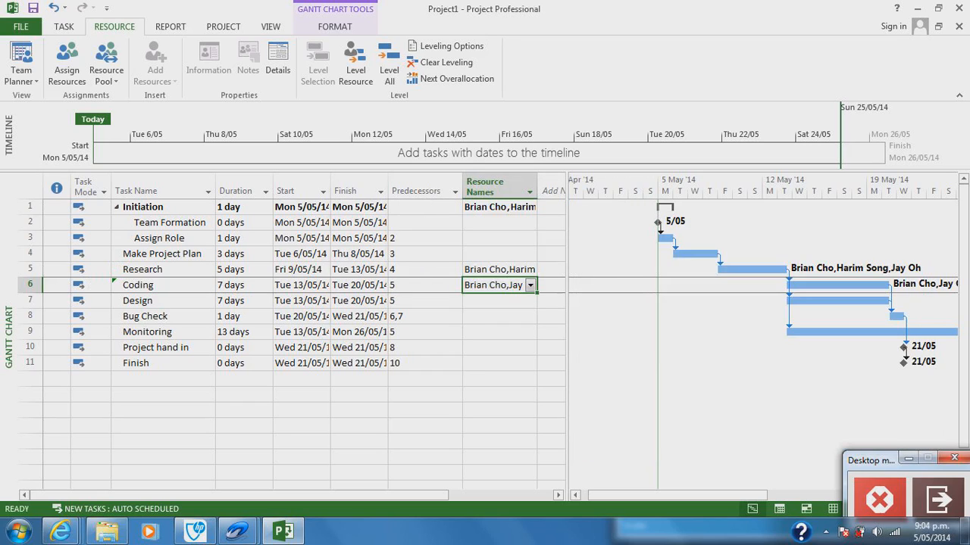
Step: Assign the second listed team resource to the Design task
key(Down)
click(67, 61)
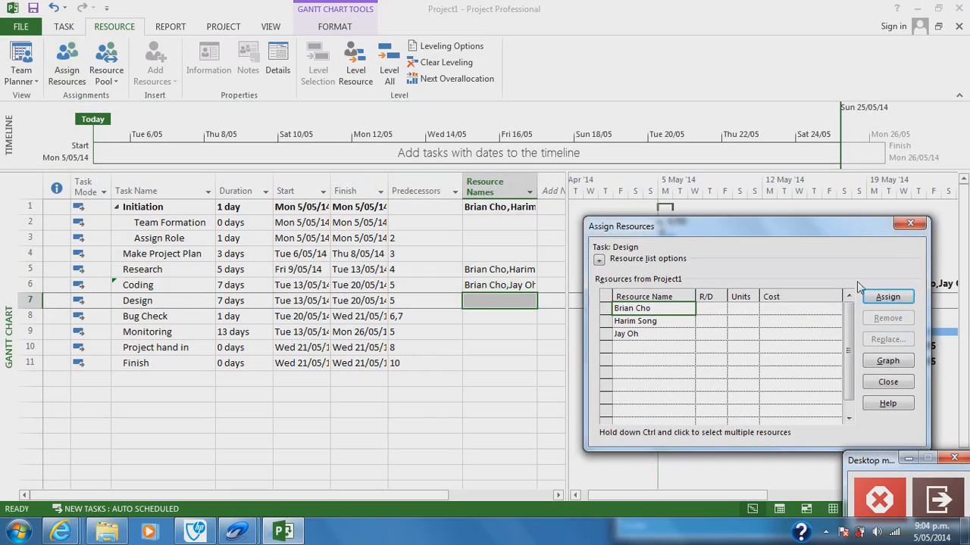
key(Down)
click(888, 297)
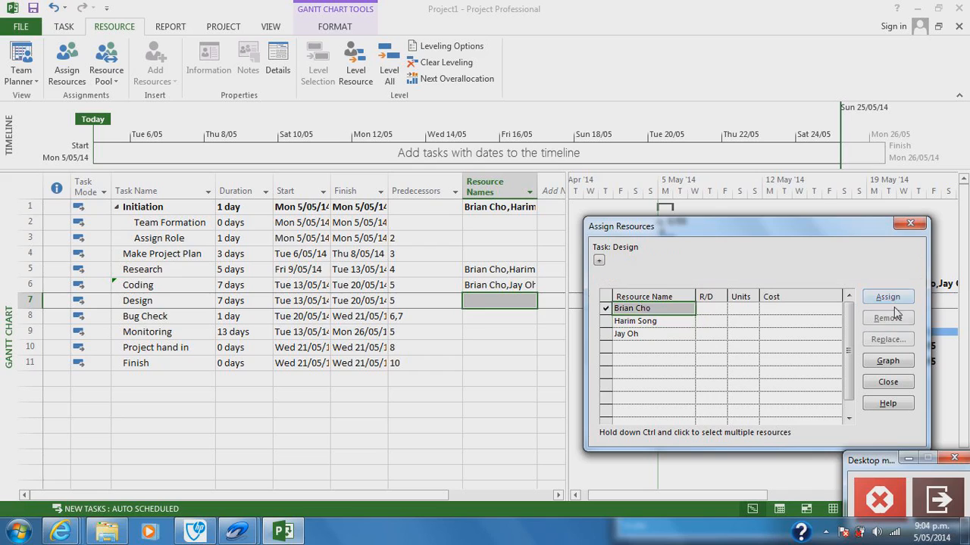
click(910, 223)
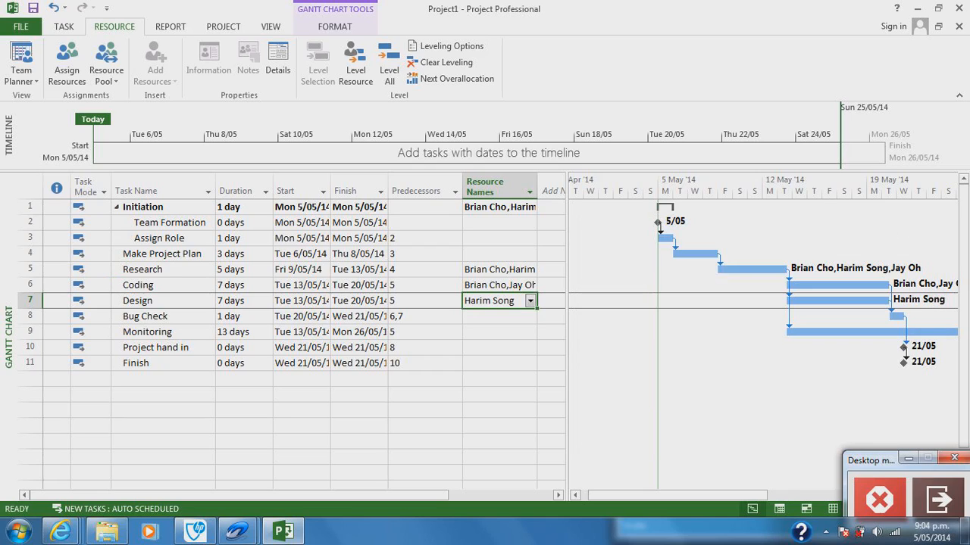
Step: Assign the third listed team resource to the Monitoring task at 10% units
click(528, 333)
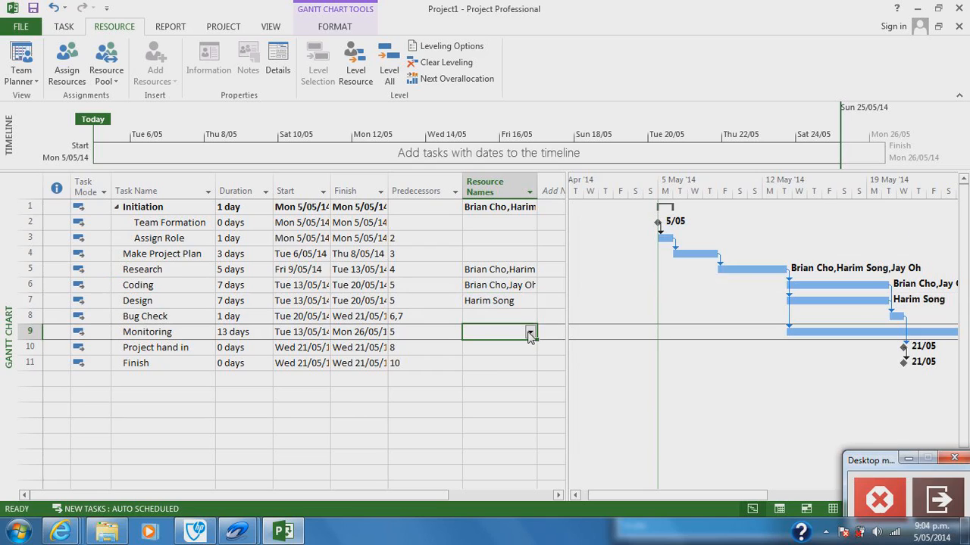
click(531, 336)
click(530, 336)
click(81, 68)
click(653, 334)
click(742, 334)
text(10)
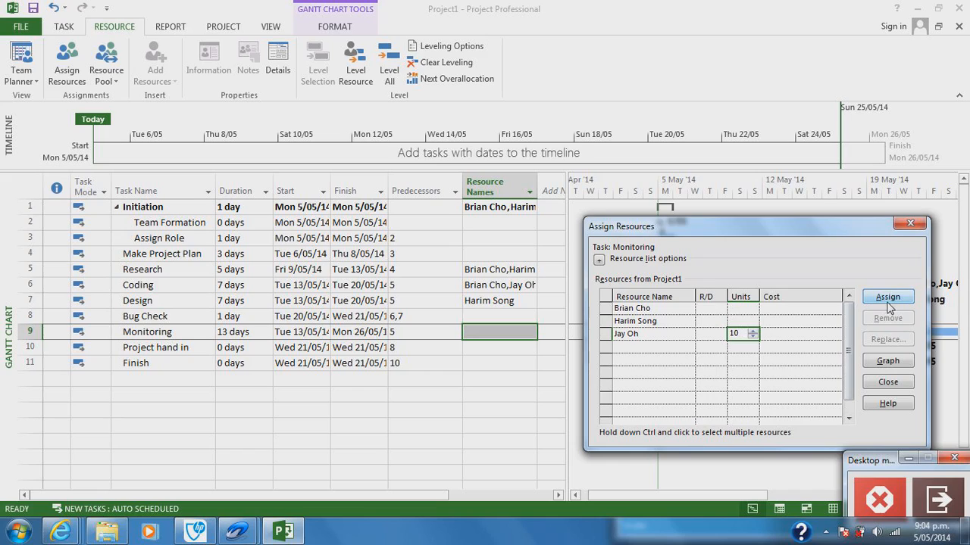
click(888, 297)
click(910, 225)
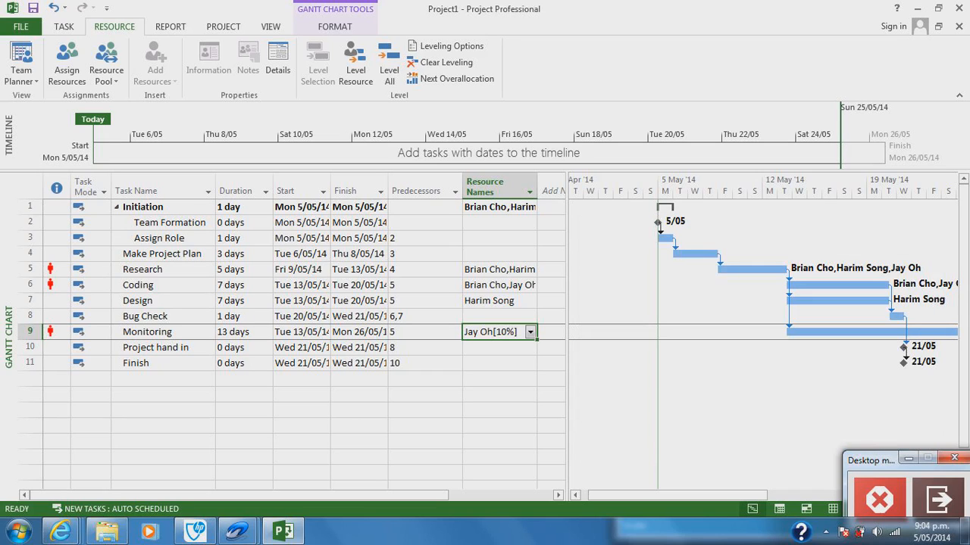
Step: Try to reduce the units of the resource shared by Coding and Monitoring to 90% on the Coding task
click(494, 286)
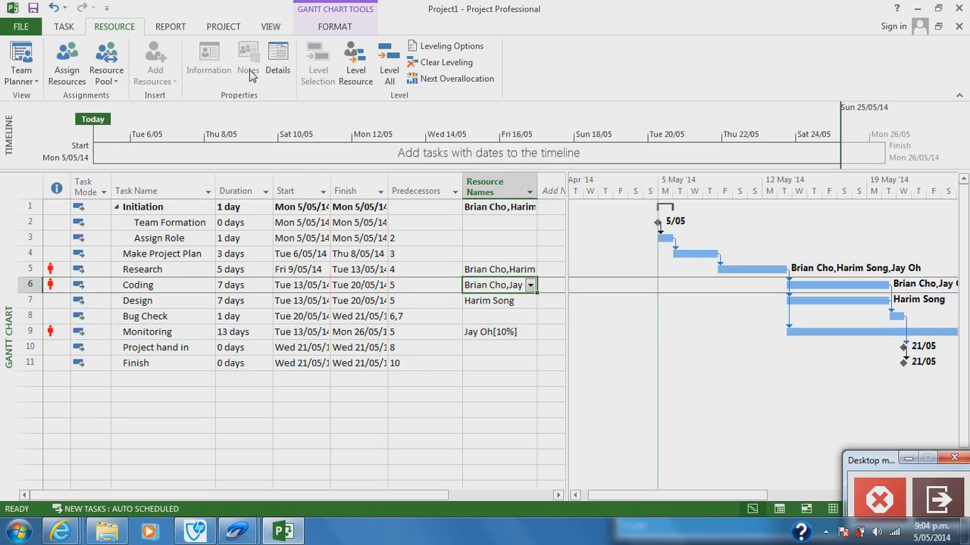
click(67, 64)
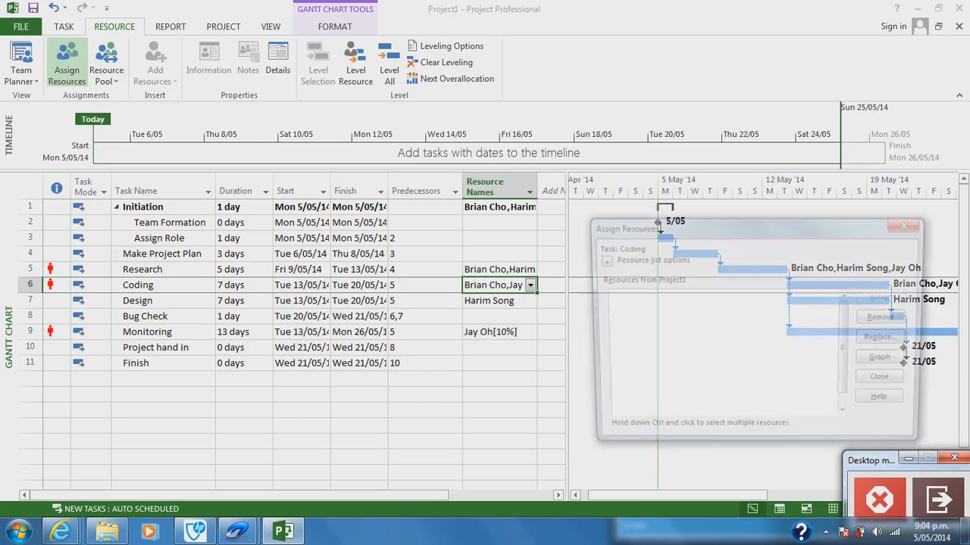
click(738, 320)
text(90)
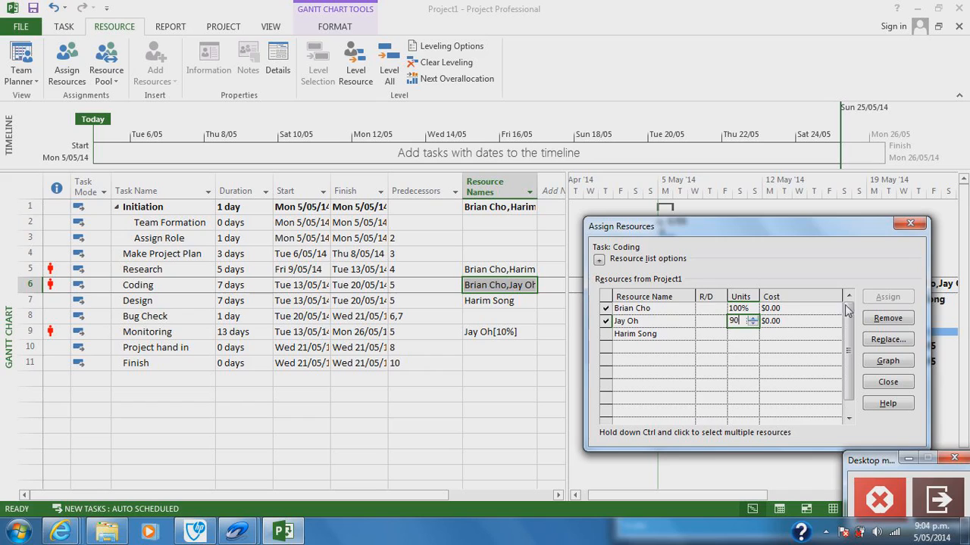
click(888, 382)
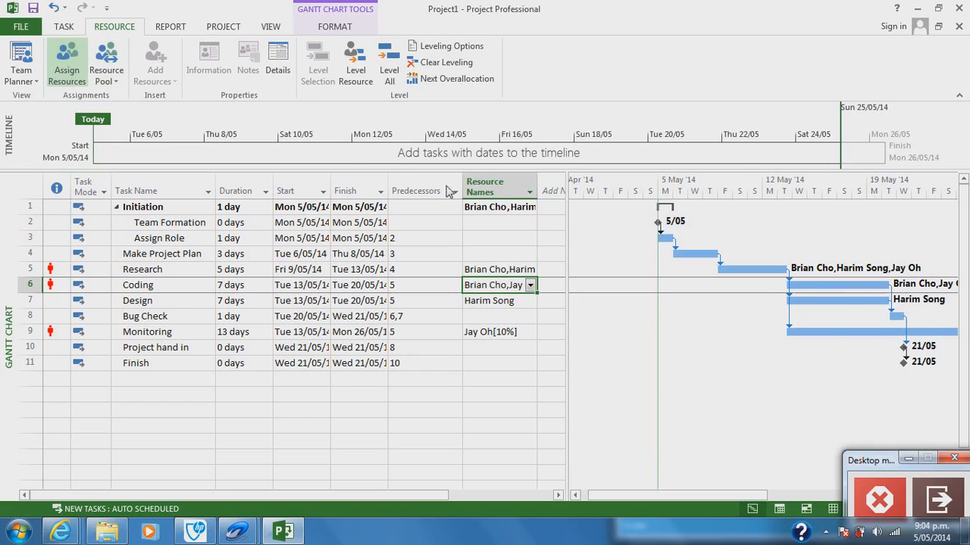
Step: Set the Coding assignment units to 90% for the resource that also works on Monitoring
click(66, 61)
click(739, 321)
text(90)
click(742, 359)
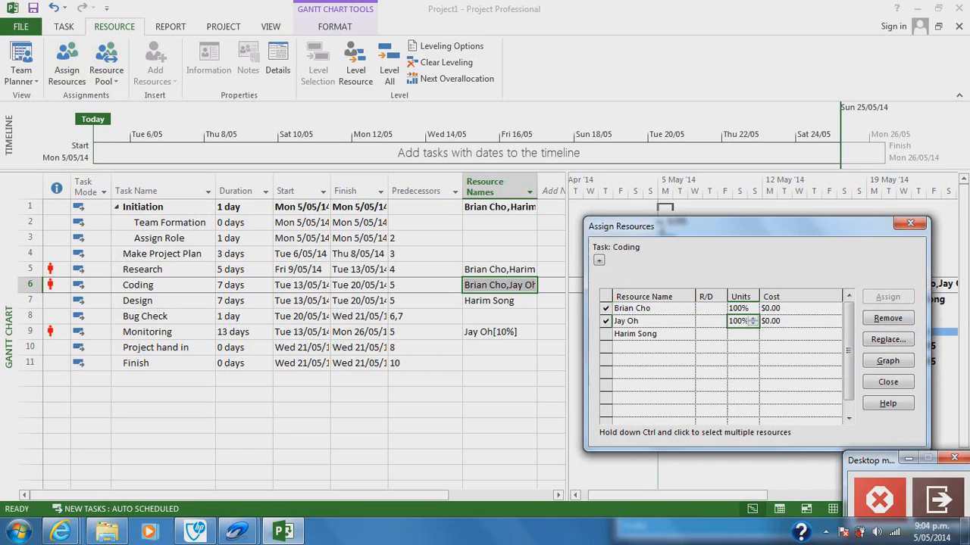
click(888, 382)
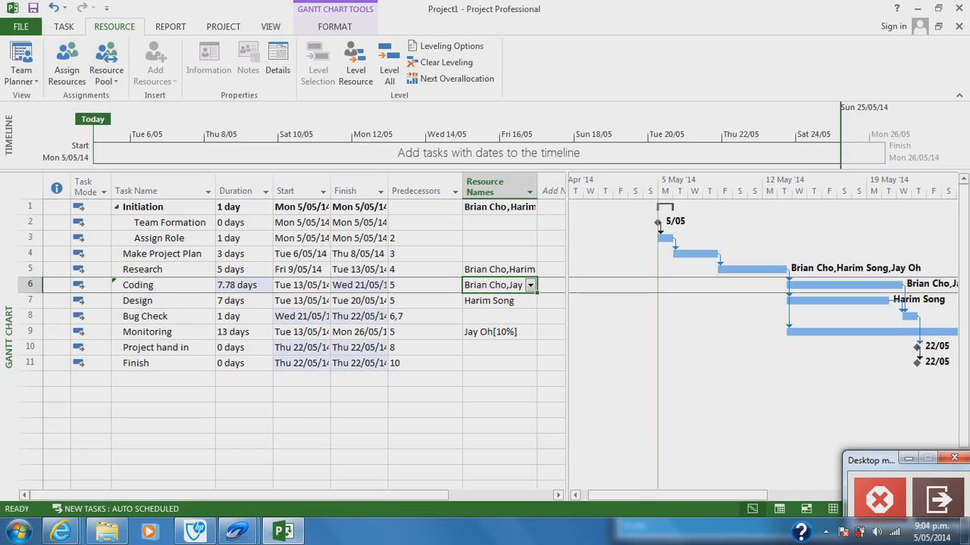
Step: Set the Research assignment units to 90% for the resource that also works on Monitoring
click(494, 270)
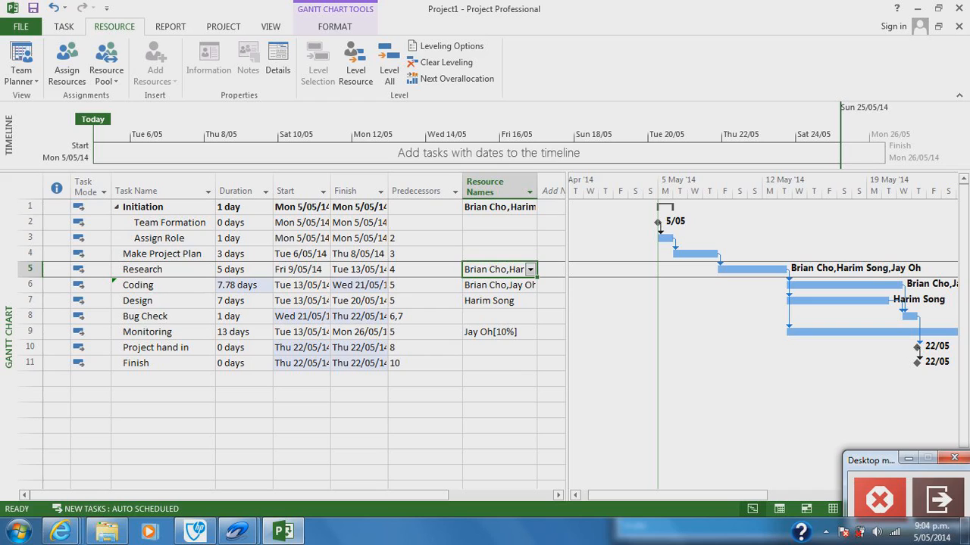
click(73, 66)
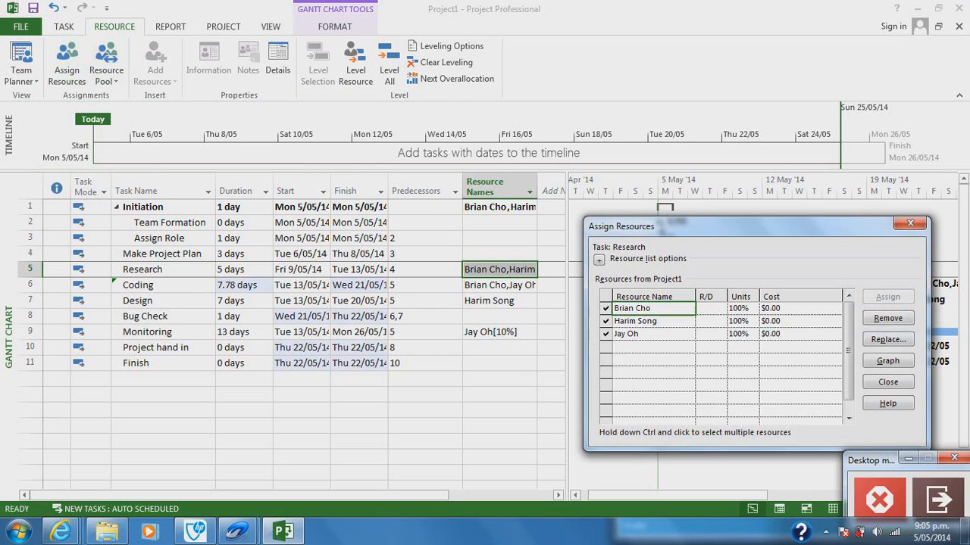
click(739, 335)
text(90)
key(Return)
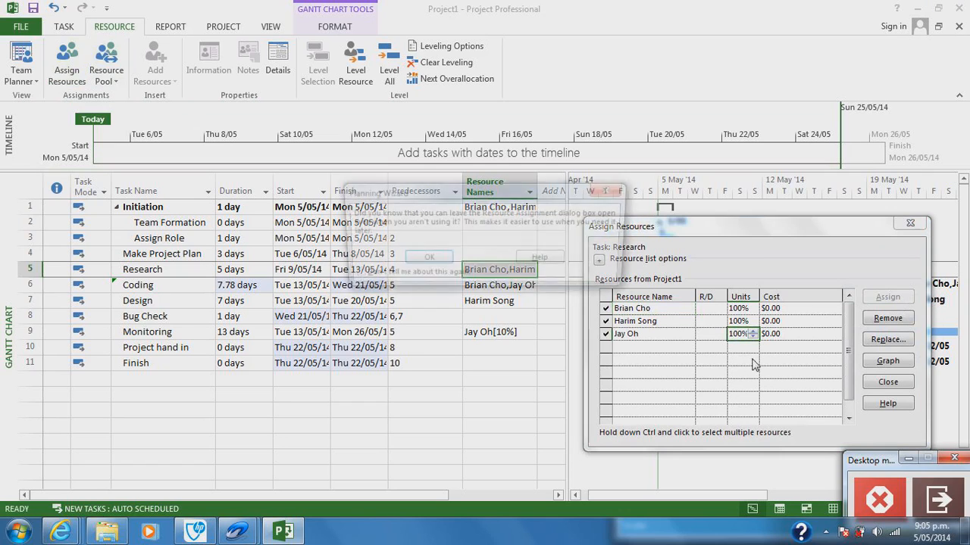
click(436, 261)
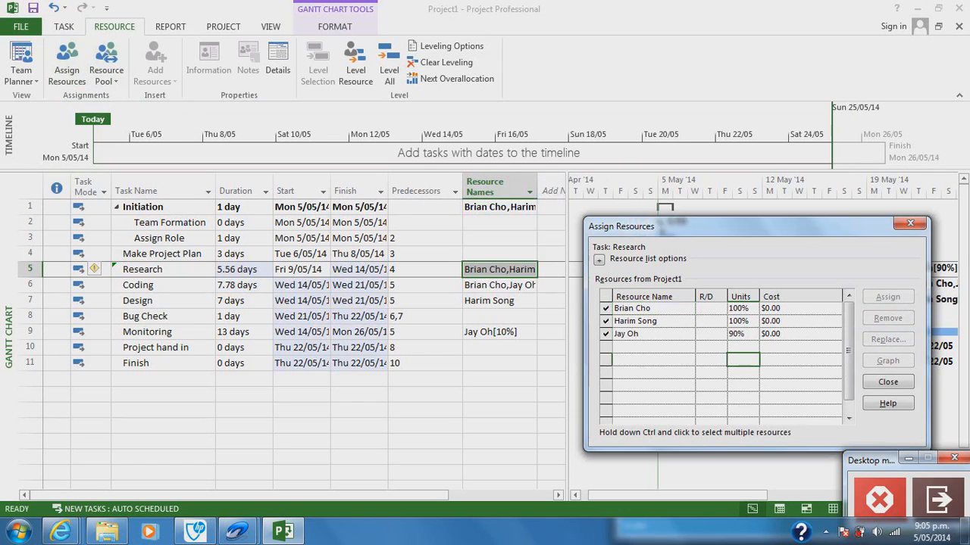
click(887, 384)
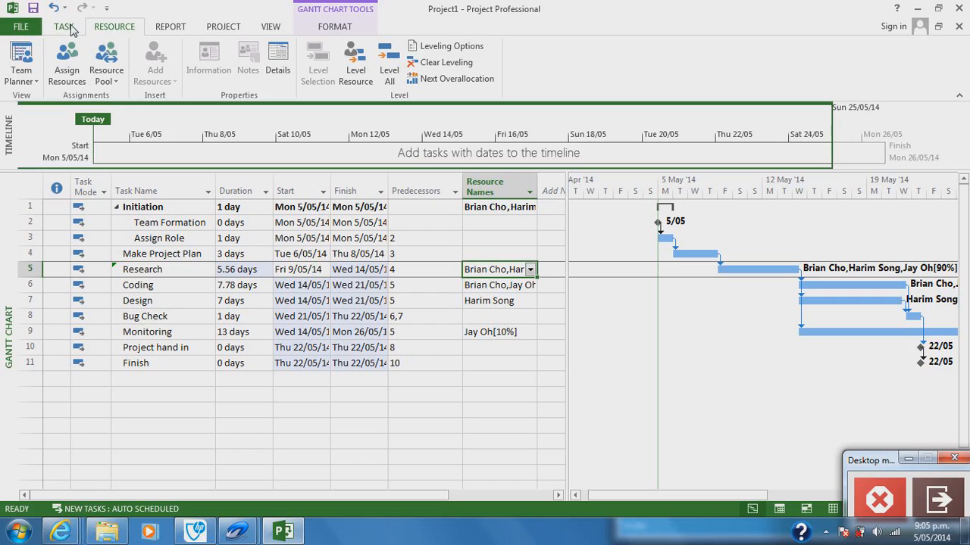
Step: Widen the Resource Names column and the task table so the assigned resources can be read
click(495, 395)
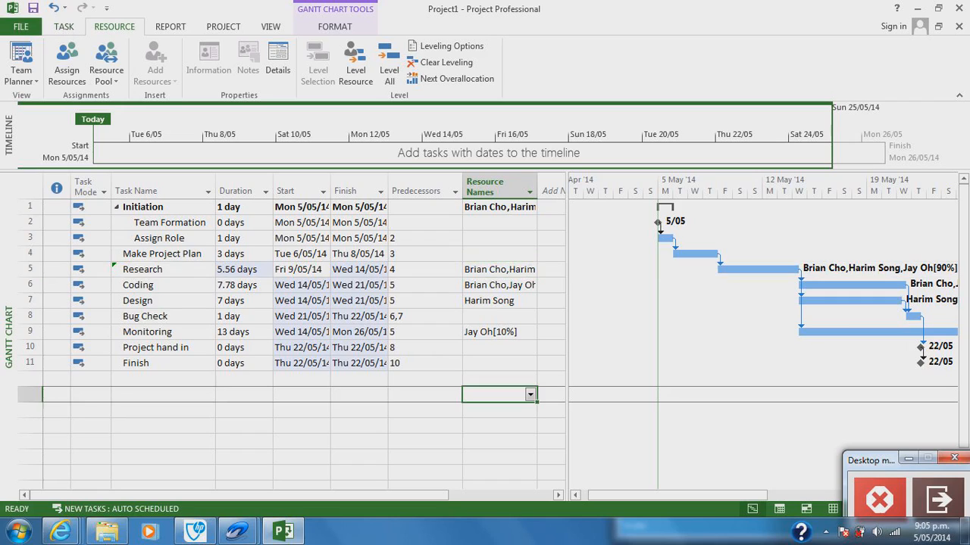
drag(537, 190, 563, 189)
drag(565, 261, 605, 261)
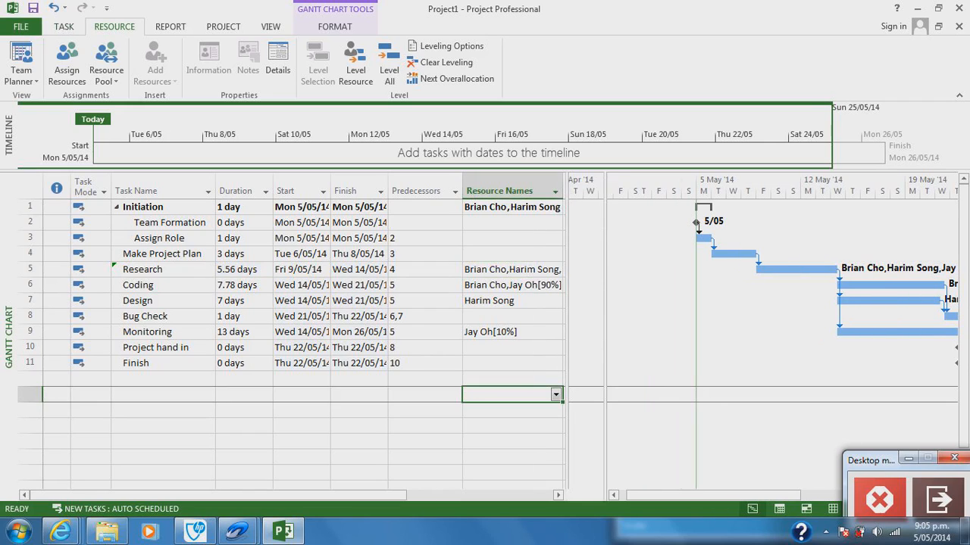
drag(563, 190, 588, 189)
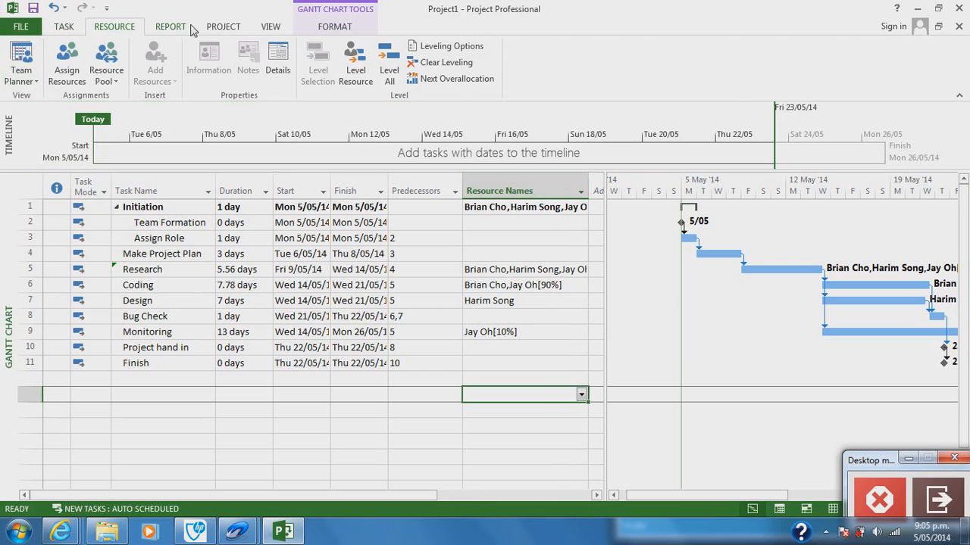
Step: Switch to the Tracking Gantt view and show the Work table
click(264, 27)
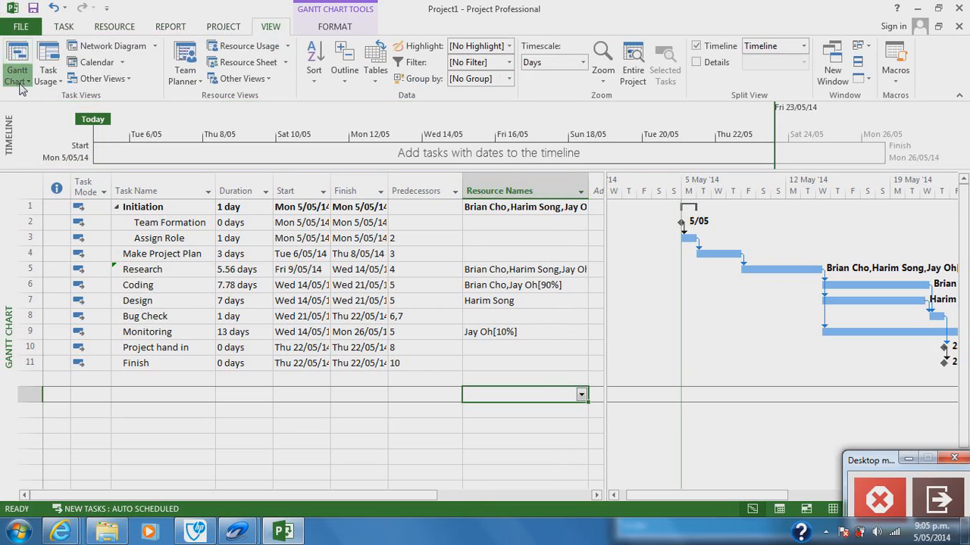
click(22, 81)
click(32, 131)
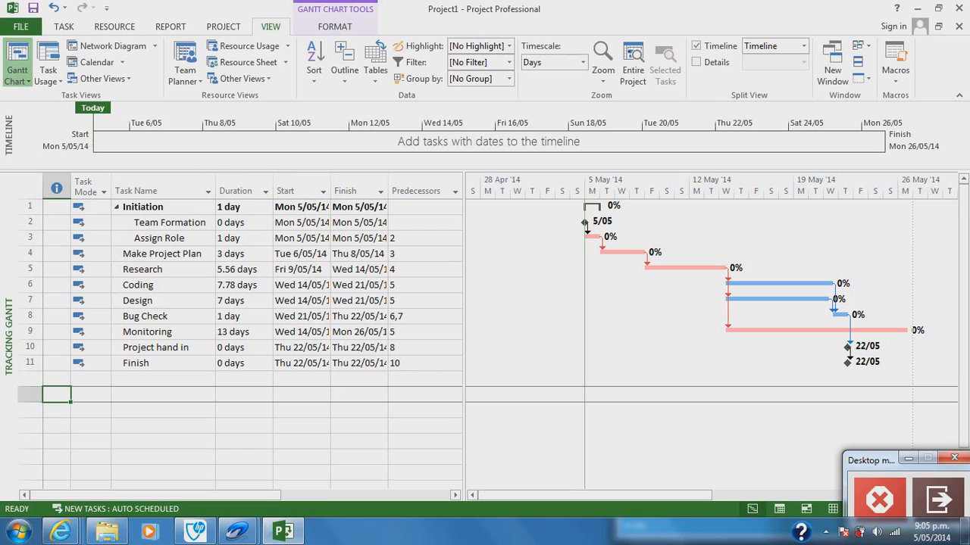
right_click(19, 193)
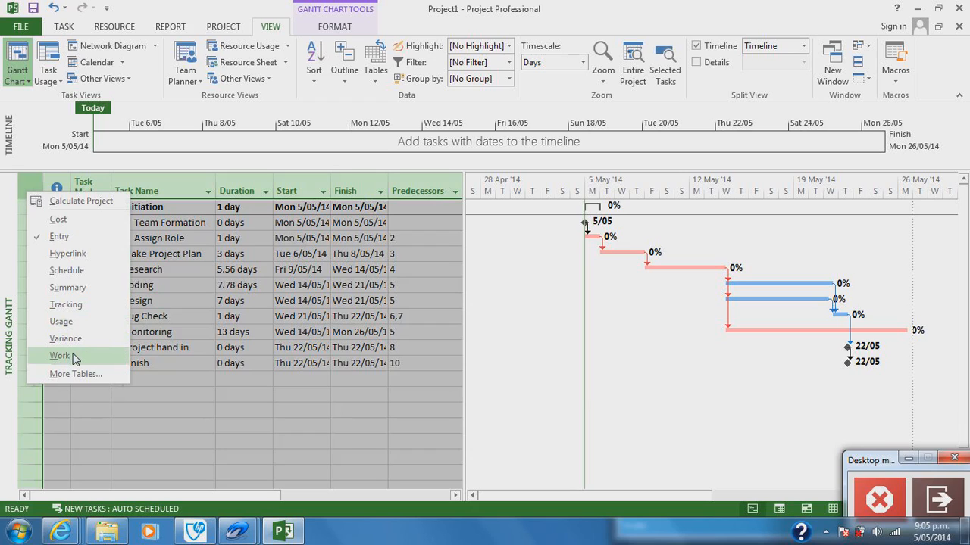
click(61, 356)
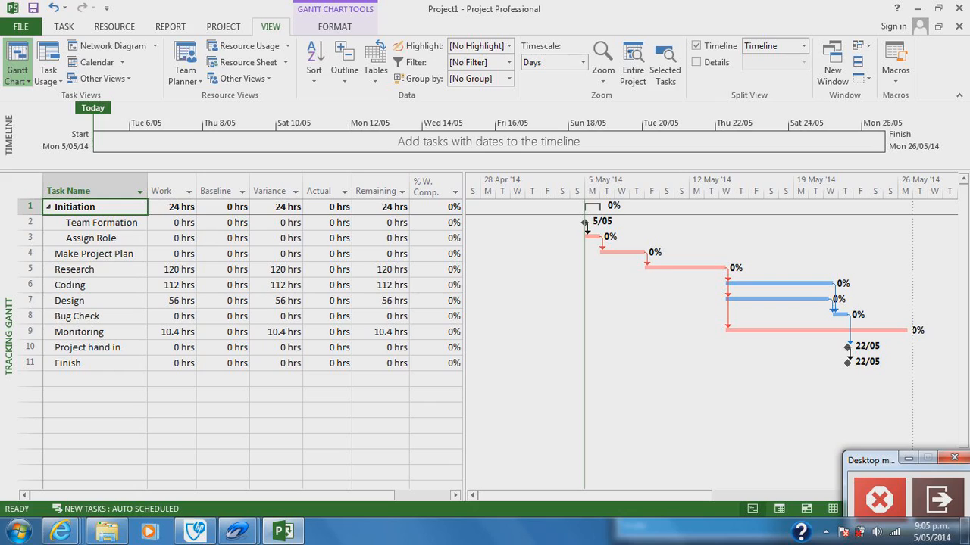
Step: Set the actual work of the Initiation summary task to 12 hours
text(12)
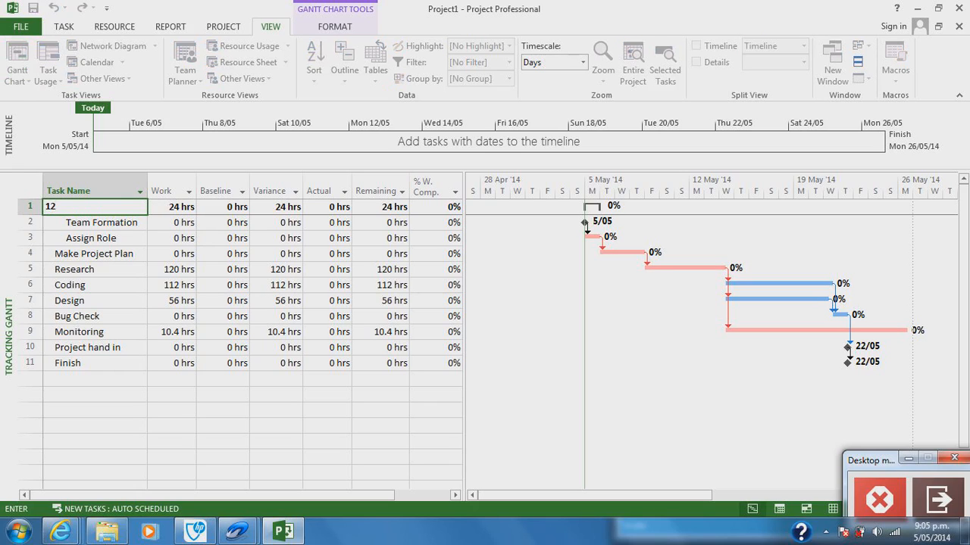
key(Escape)
click(326, 238)
click(326, 207)
text(12)
click(338, 257)
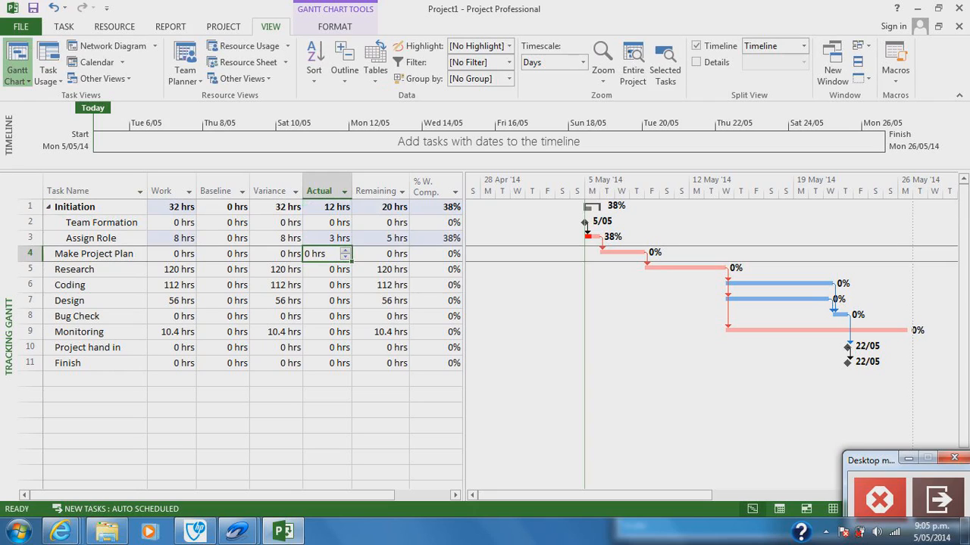
Step: Set the actual work of the Initiation summary task to 32 hours
click(435, 207)
click(327, 207)
text(32)
click(381, 254)
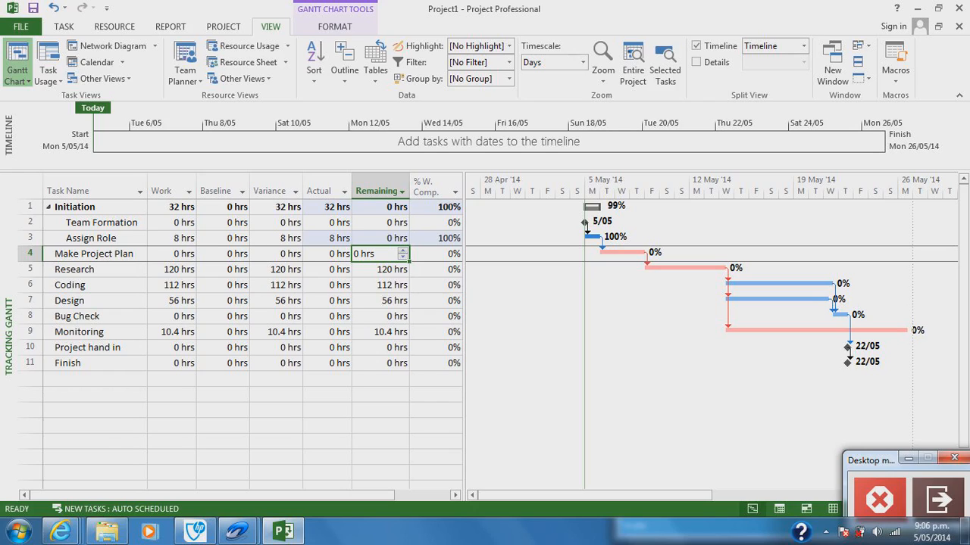
Step: Move the start of the Make Project Plan task to Wed 7/05/14 and keep its link with Assign Role
click(94, 253)
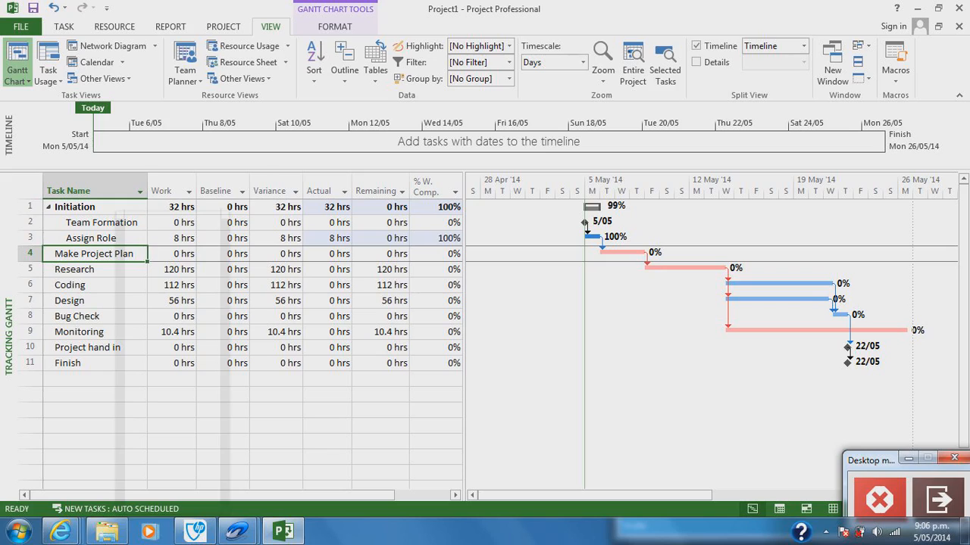
right_click(117, 254)
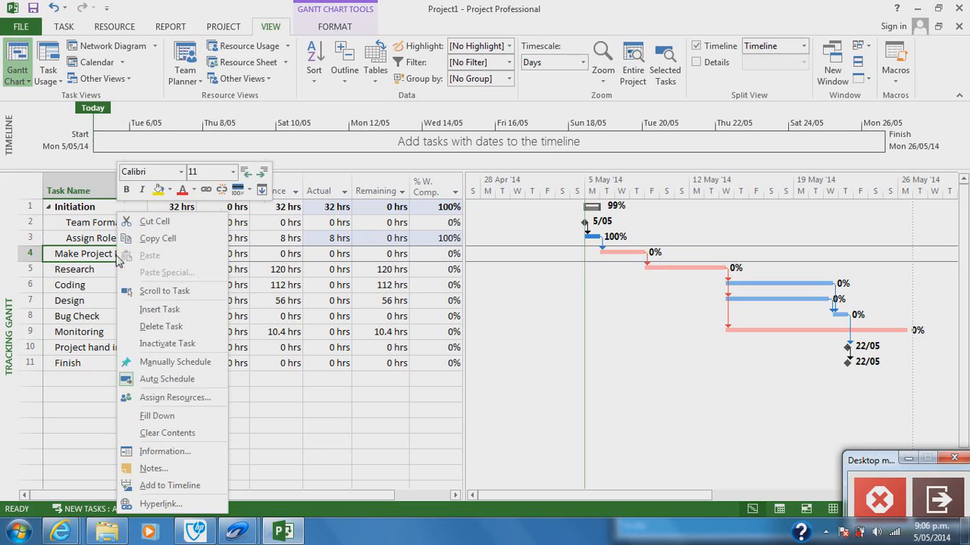
click(165, 453)
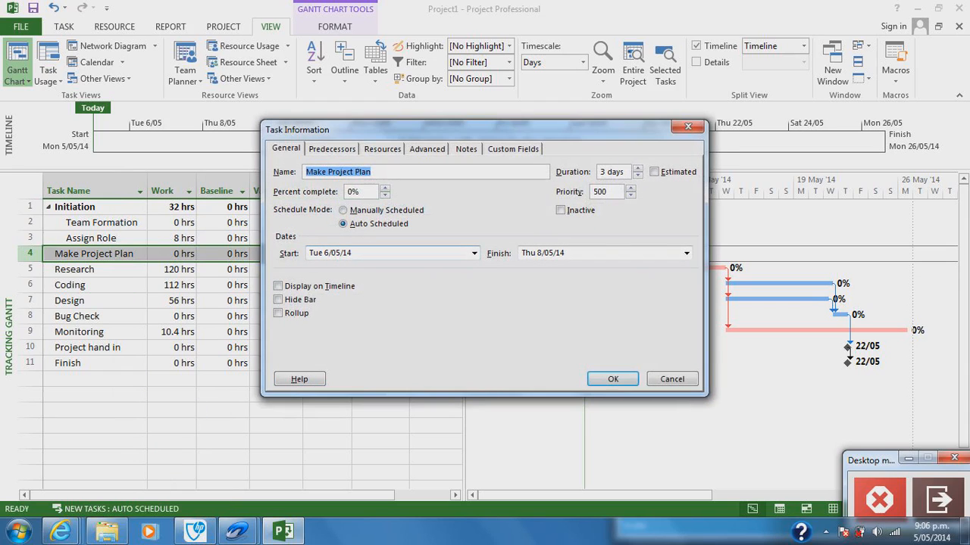
click(473, 253)
click(402, 309)
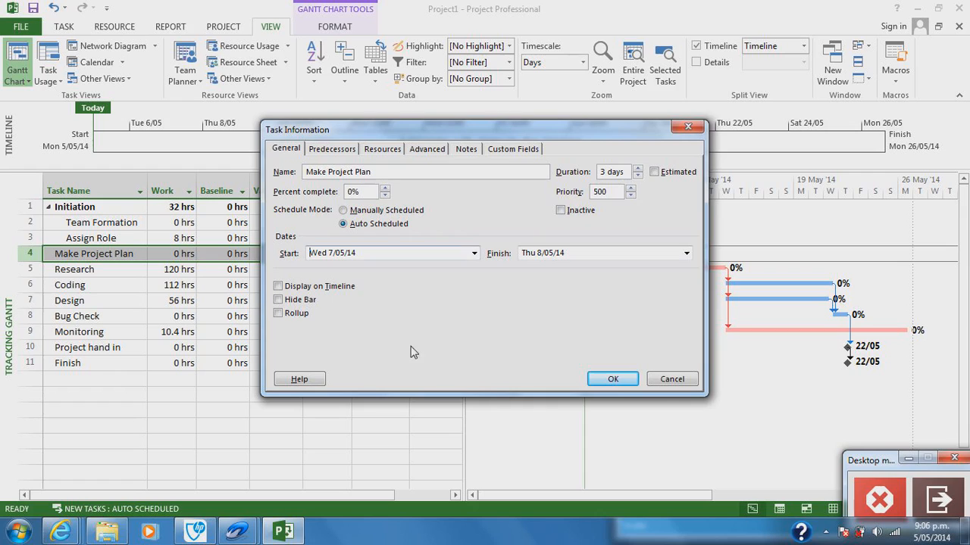
click(612, 380)
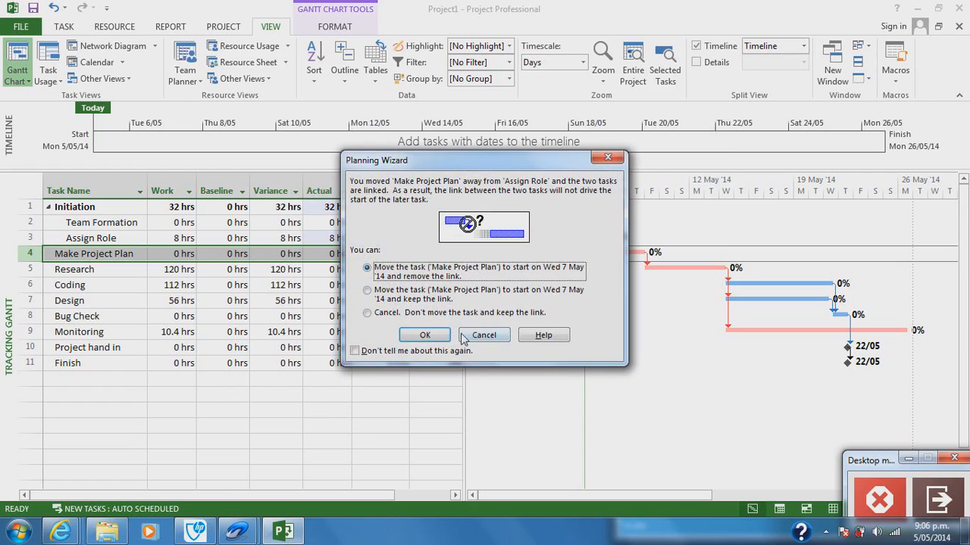
click(407, 297)
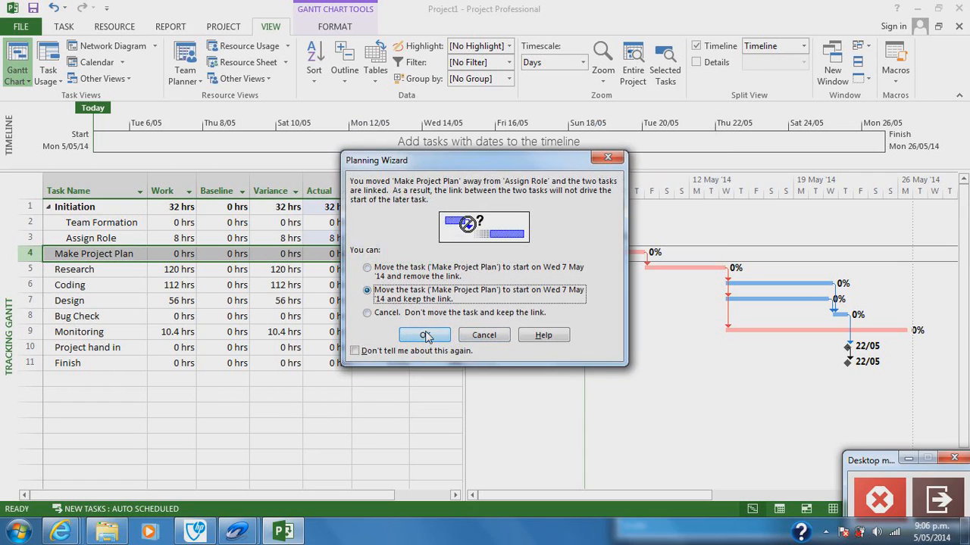
click(425, 334)
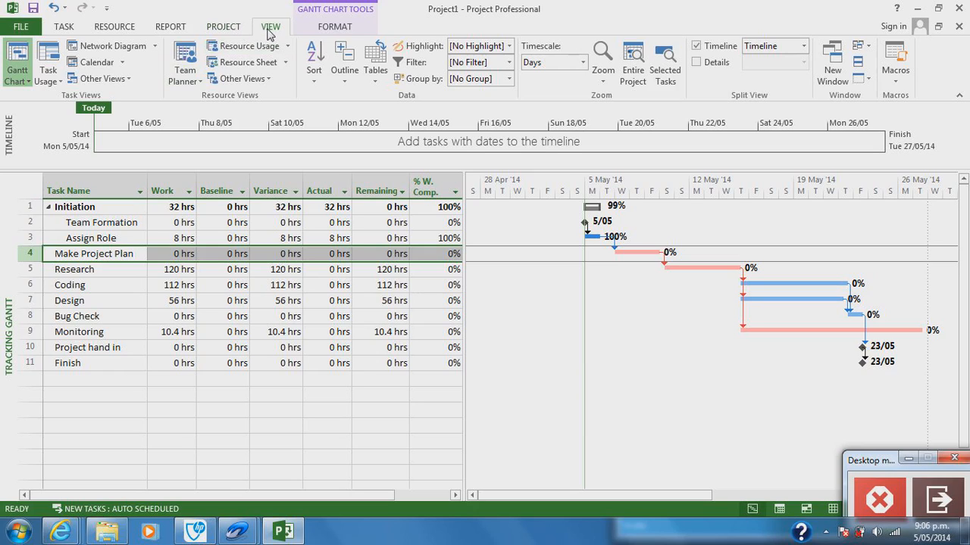
Step: Show the project as a Network Diagram and look at the options for that view
click(144, 46)
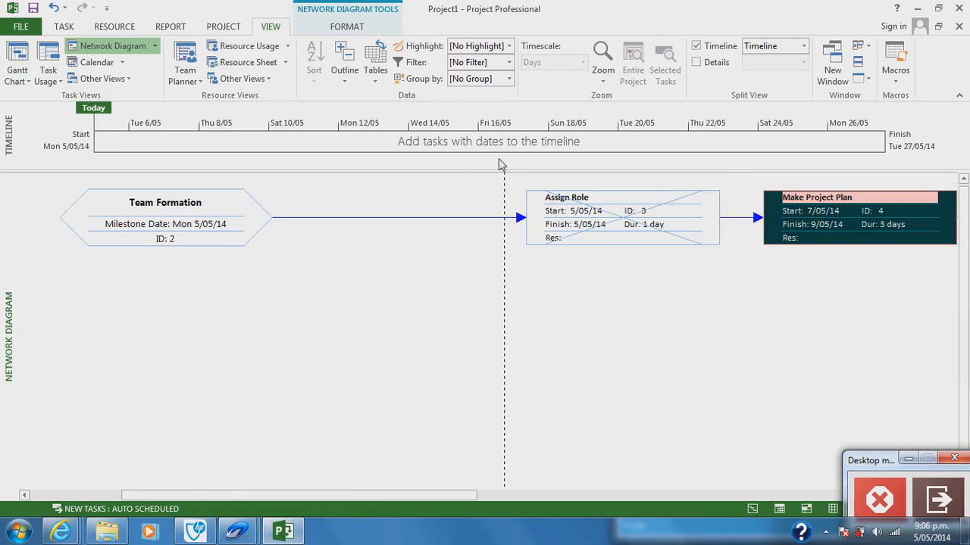
click(155, 46)
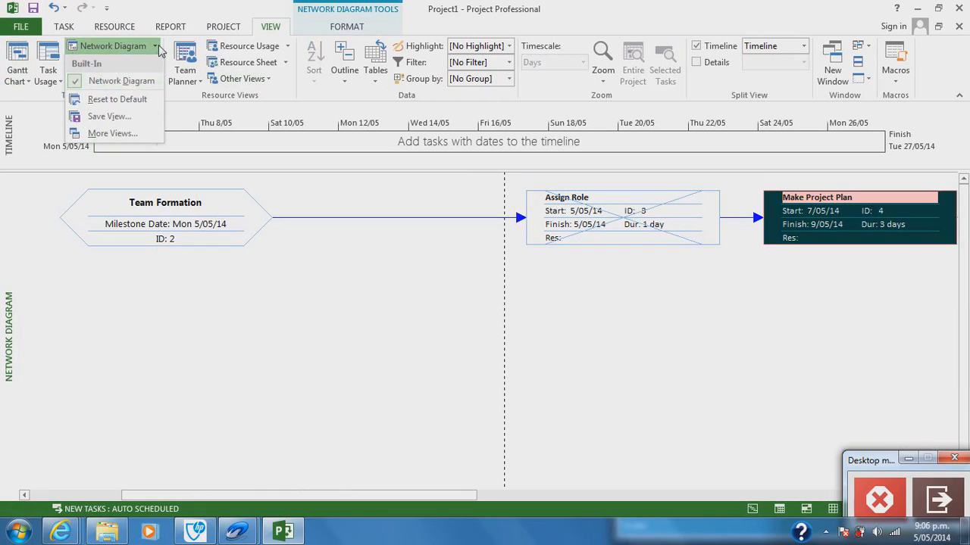
click(155, 46)
Step: Show the project tasks in the Calendar view and check that view's options
click(113, 64)
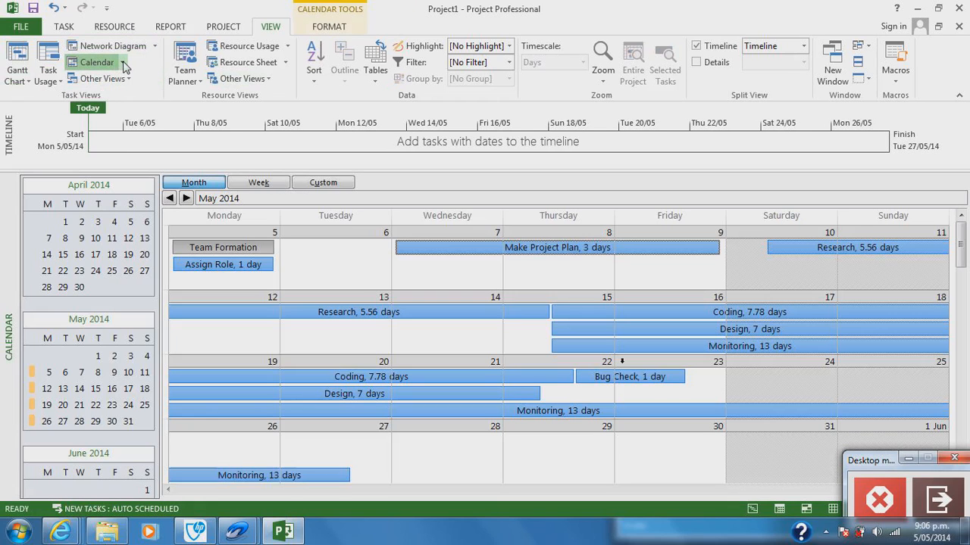
click(124, 65)
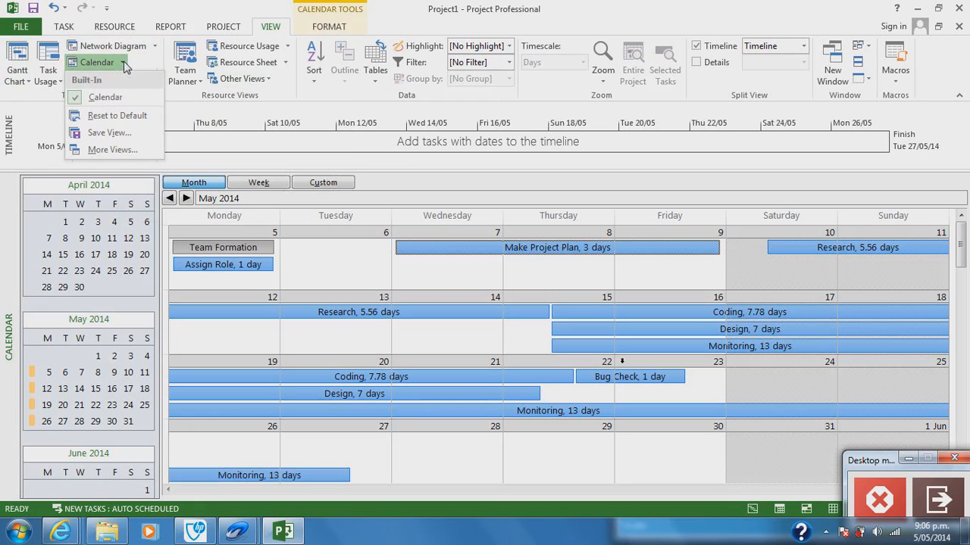
click(124, 64)
Step: Open one of the built-in dashboard reports for the project
click(179, 31)
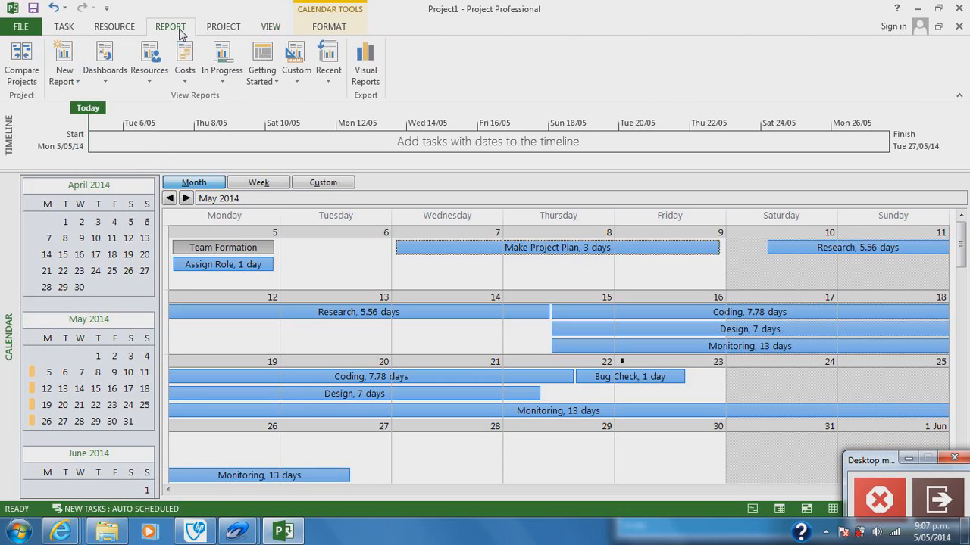
click(111, 77)
click(130, 125)
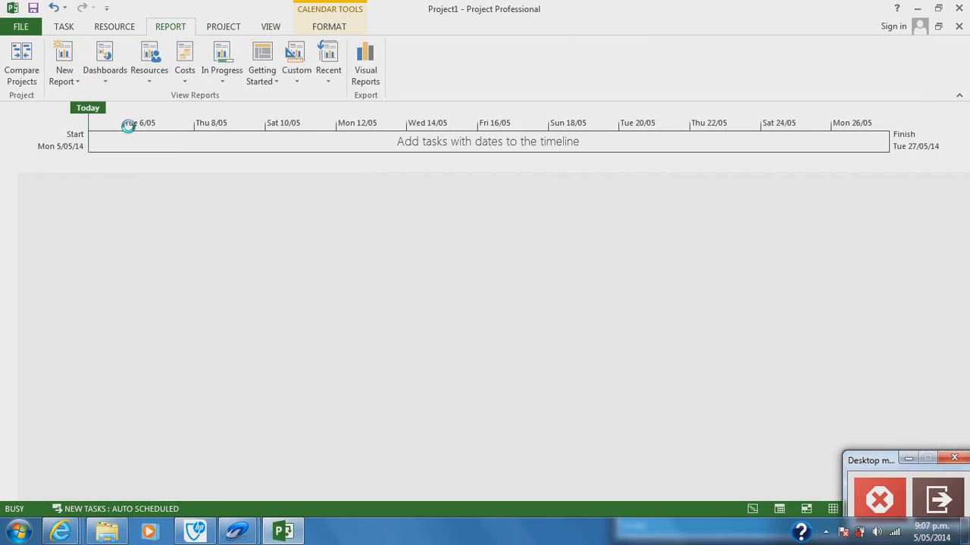